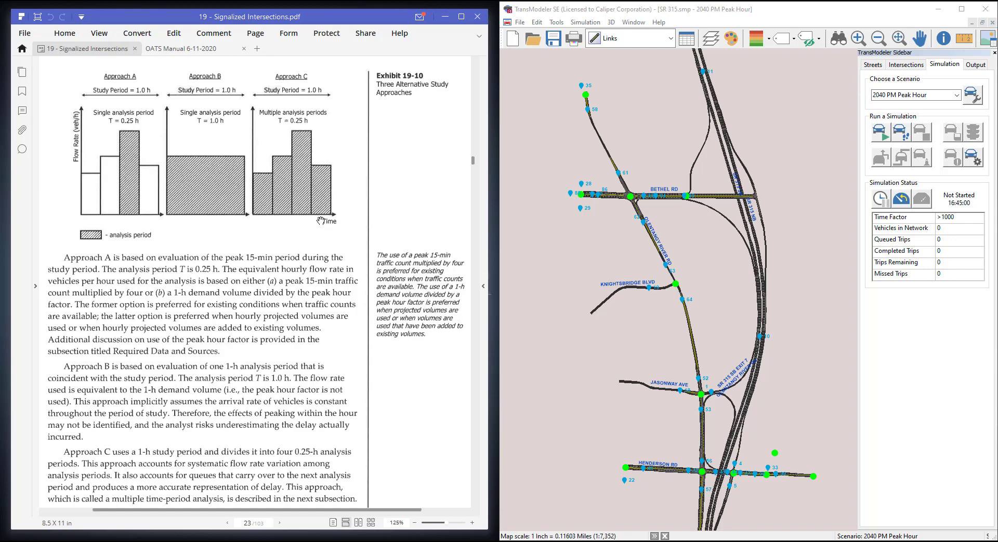
Step: Find Exhibit 19-11 in the signalized intersections chapter and examine the suggested default peak hour factors
{"action": "scroll", "coordinate": [312, 250], "scroll_direction": "down", "scroll_amount": 15}
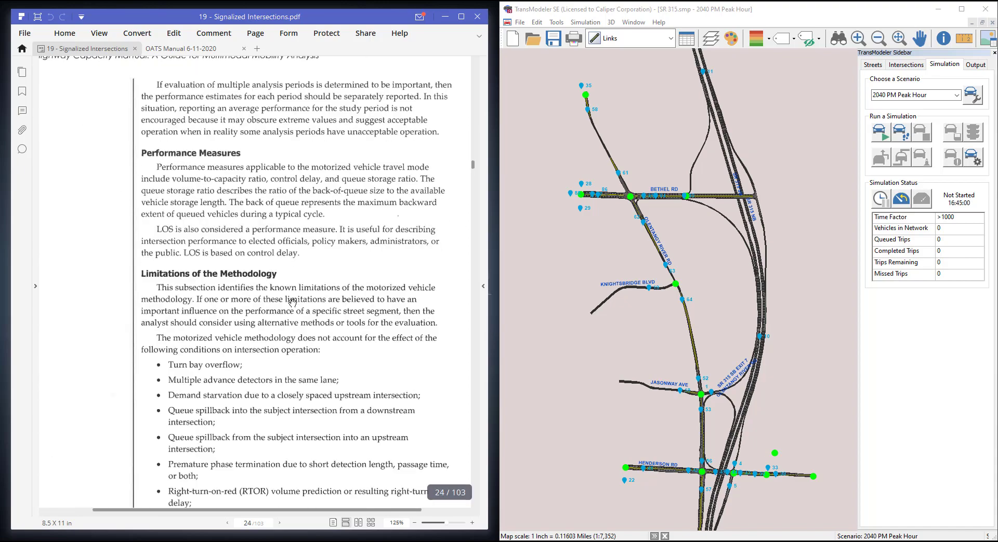
{"action": "scroll", "coordinate": [291, 310], "scroll_direction": "down", "scroll_amount": 15}
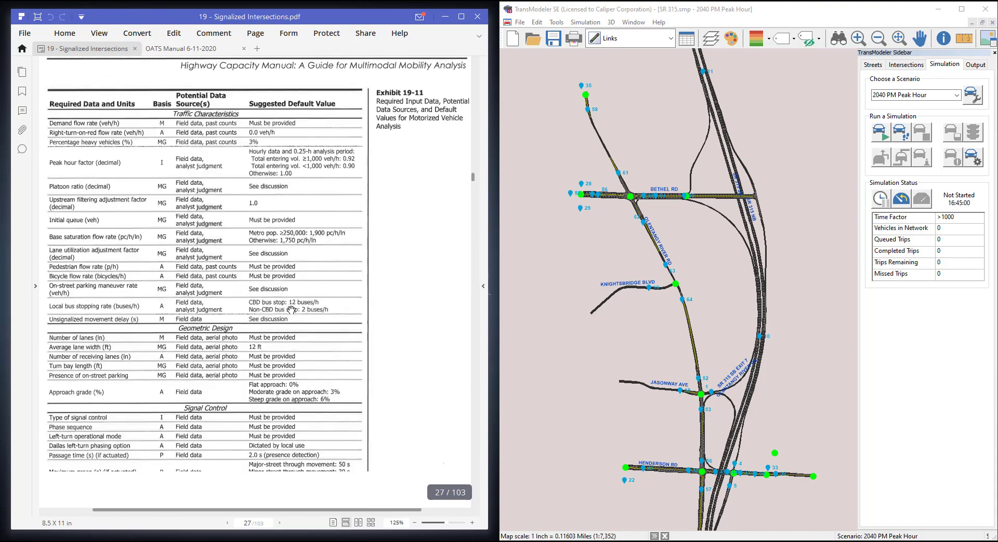
{"action": "left_click_drag", "start_coordinate": [291, 310], "coordinate": [305, 382]}
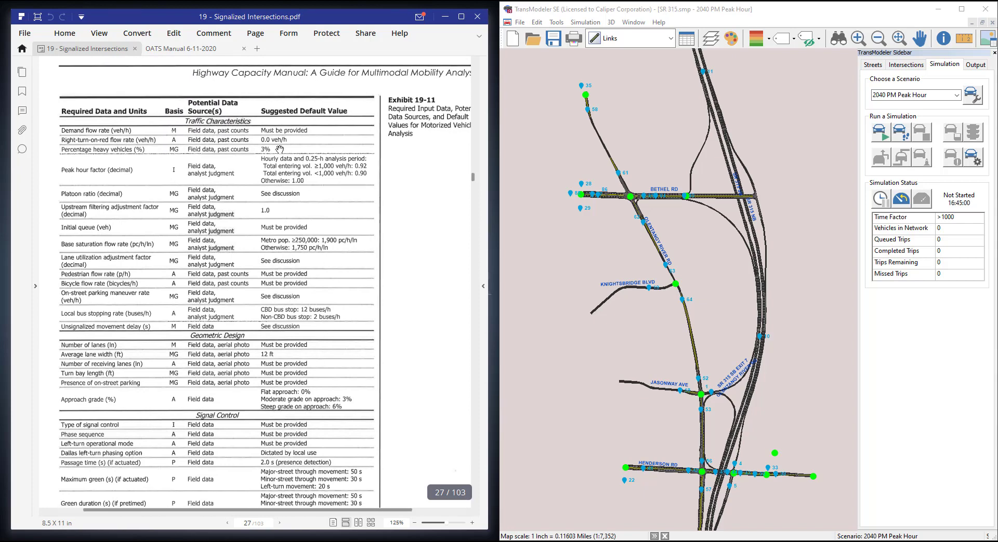
{"action": "scroll", "coordinate": [279, 141], "scroll_direction": "up", "scroll_amount": 3}
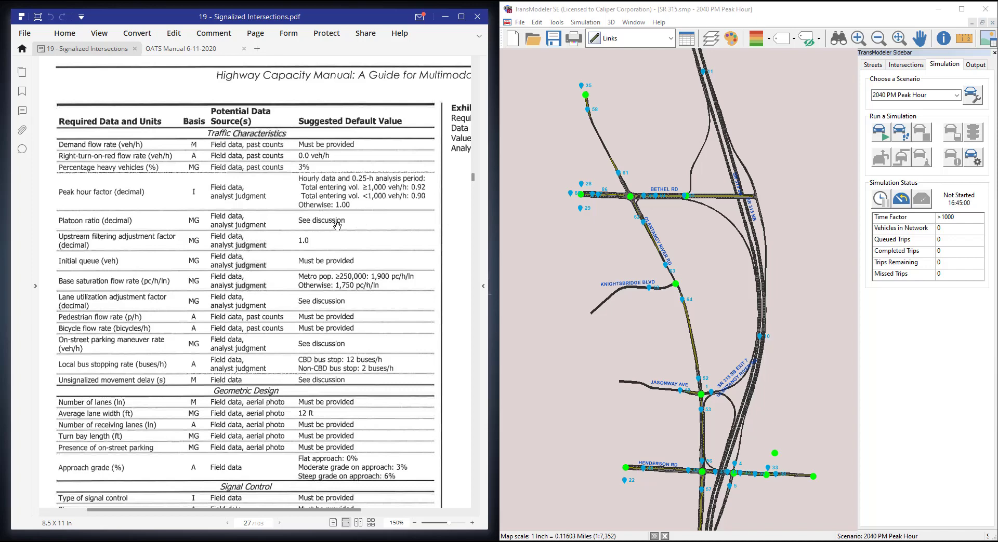
Step: Highlight the PHF 0.92 row of Table 7-8 in the OATS Manual
{"action": "left_click", "coordinate": [172, 50]}
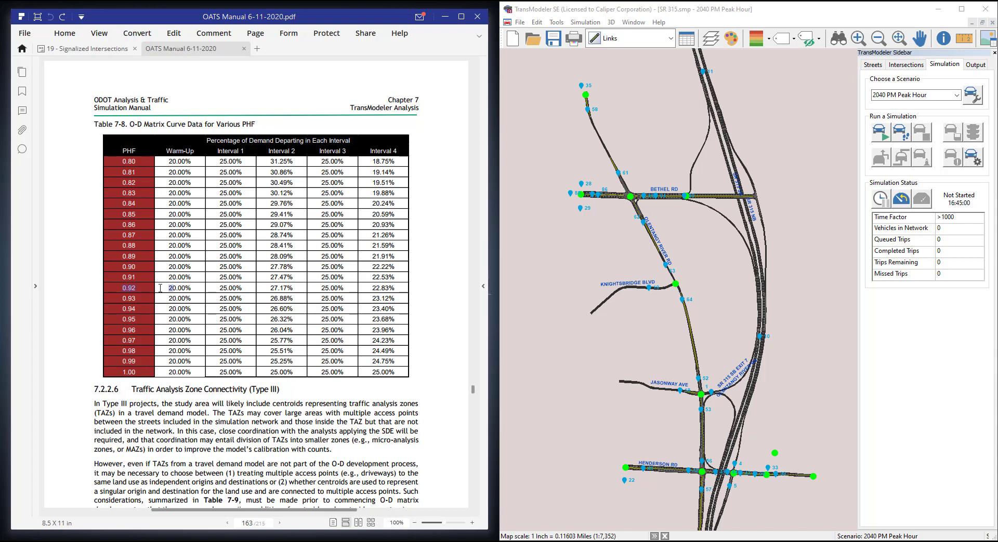
{"action": "left_click_drag", "start_coordinate": [160, 289], "coordinate": [399, 289]}
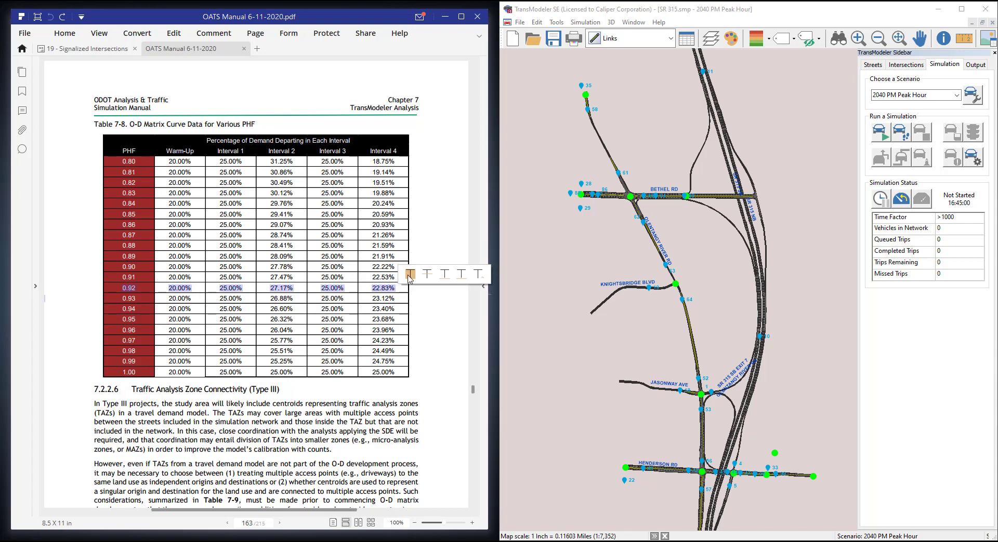
{"action": "left_click", "coordinate": [409, 275]}
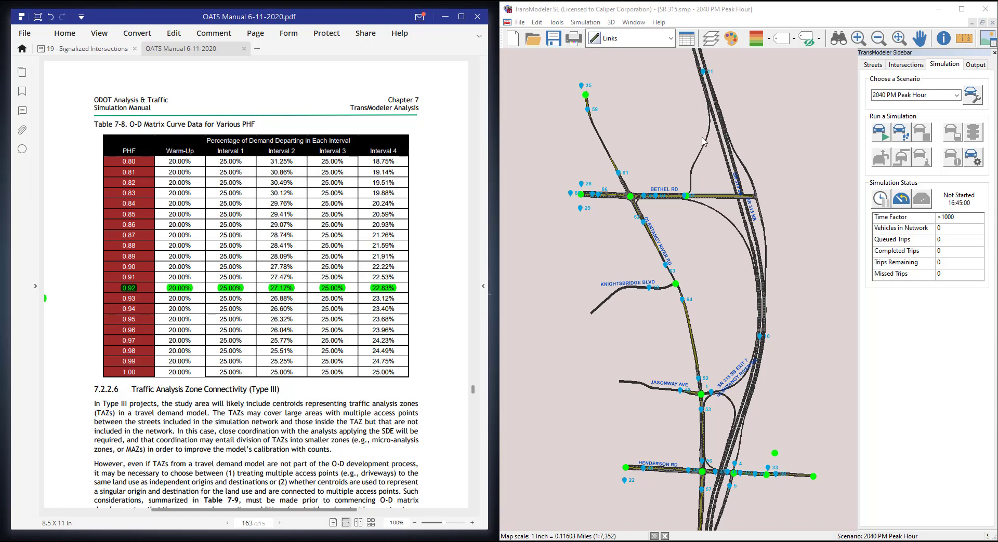
Step: In TransModeler, open the trip matrix settings of the 2040 Forecast Volumes PM.mtx demand file from the scenario's project settings
{"action": "left_click", "coordinate": [972, 94]}
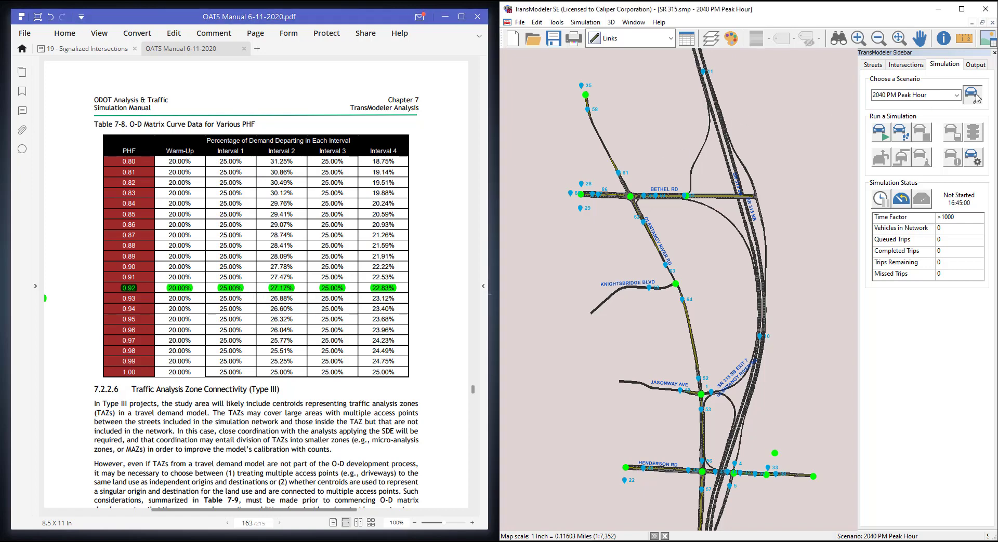
{"action": "left_click_drag", "start_coordinate": [464, 109], "coordinate": [644, 93]}
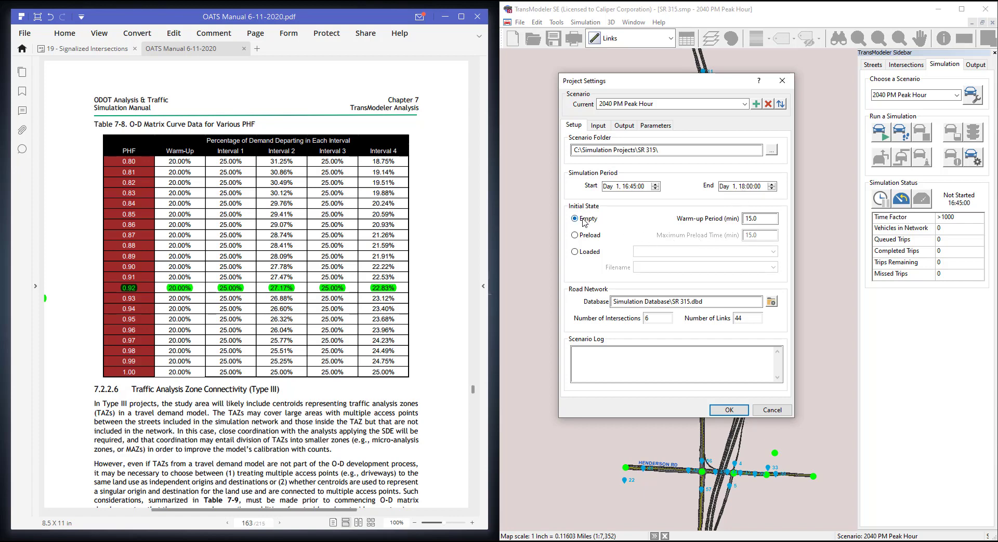
{"action": "left_click", "coordinate": [762, 221]}
{"action": "left_click", "coordinate": [599, 126]}
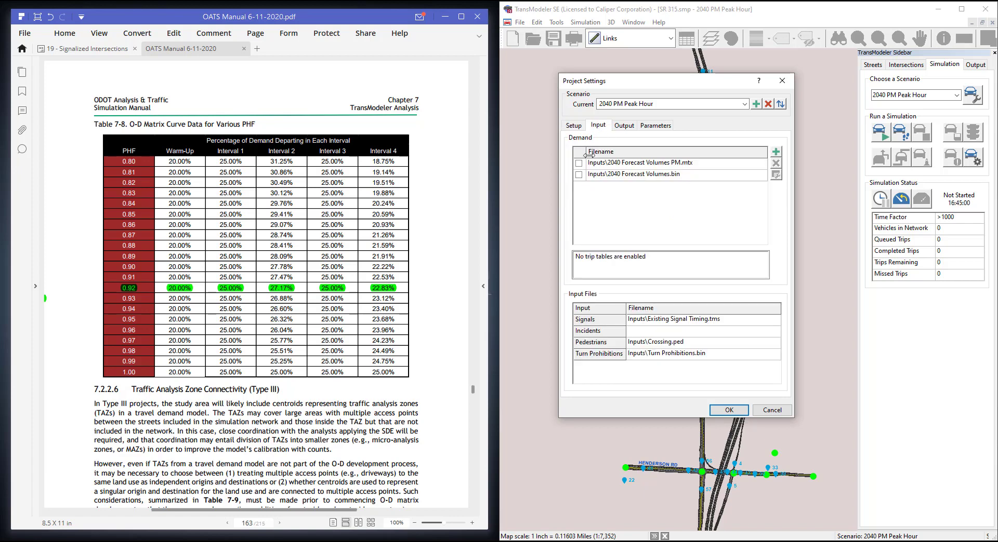
{"action": "left_click", "coordinate": [659, 165]}
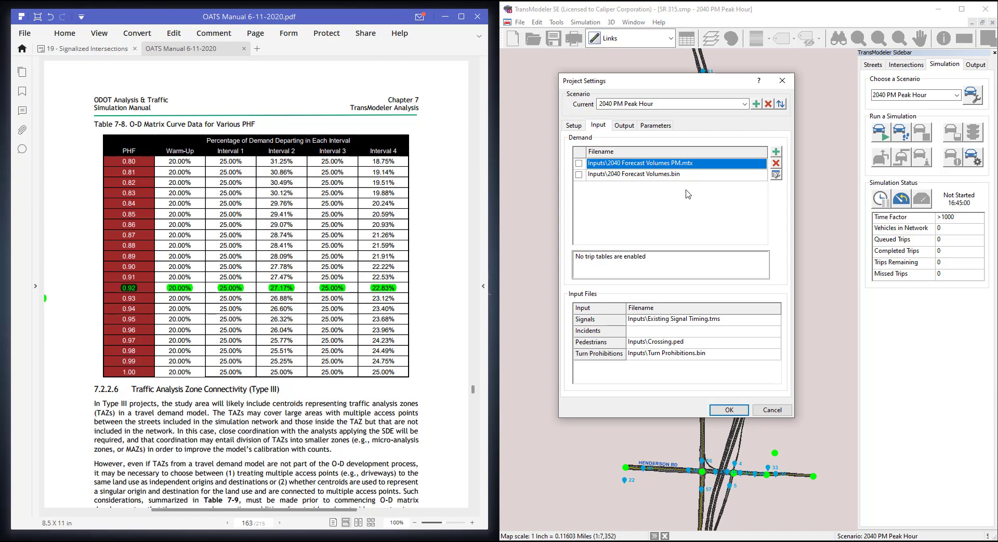
{"action": "left_click", "coordinate": [776, 178]}
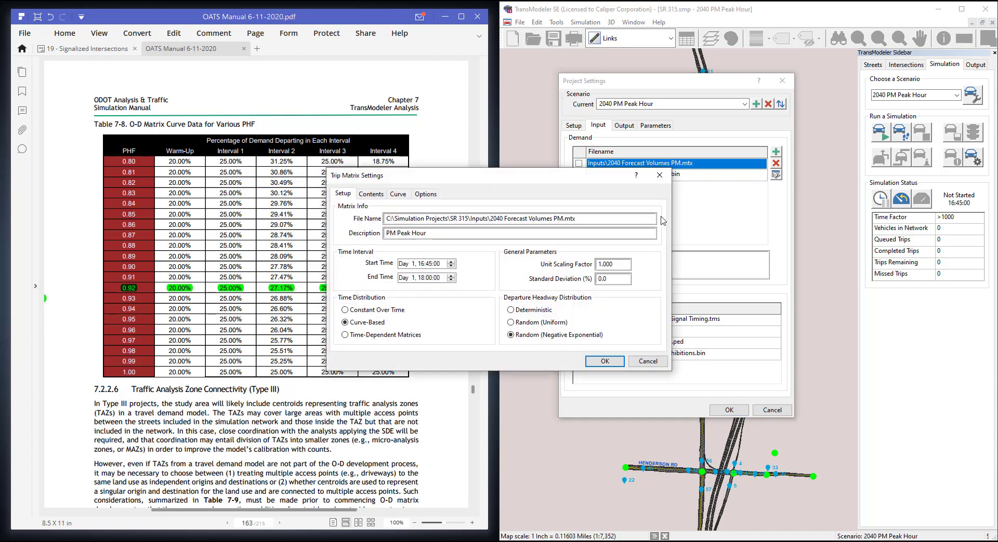
{"action": "left_click_drag", "start_coordinate": [680, 179], "coordinate": [798, 181]}
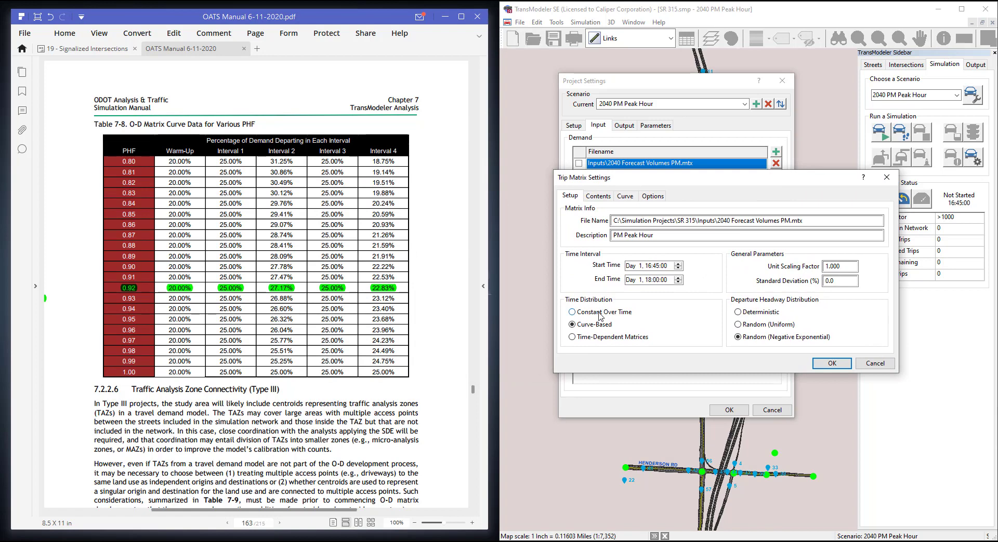
Step: Use a curve-based time distribution for the trip matrix and divide its demand curve into 5 uniform intervals
{"action": "left_click", "coordinate": [599, 313]}
{"action": "left_click", "coordinate": [586, 326]}
{"action": "left_click", "coordinate": [625, 198]}
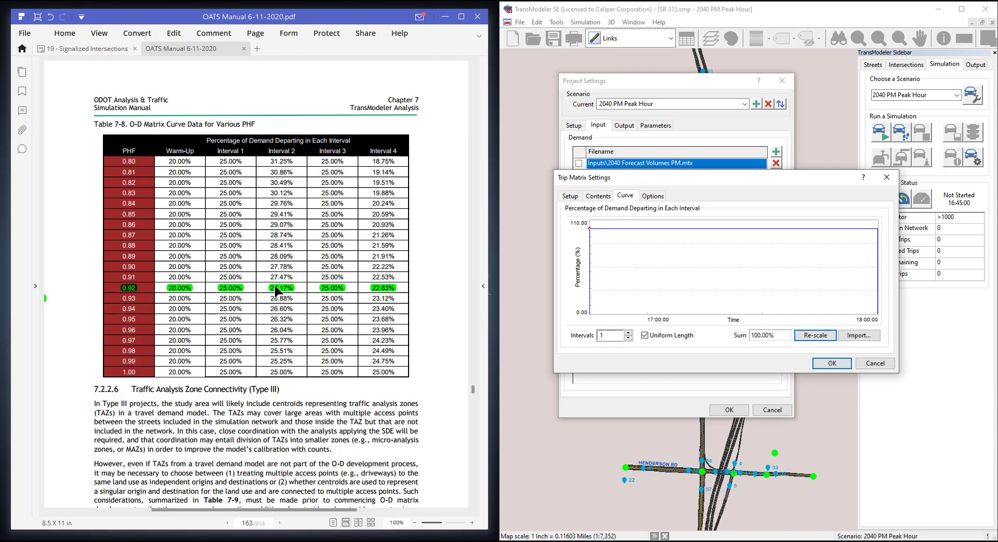
{"action": "left_click", "coordinate": [627, 333]}
{"action": "left_click", "coordinate": [627, 333]}
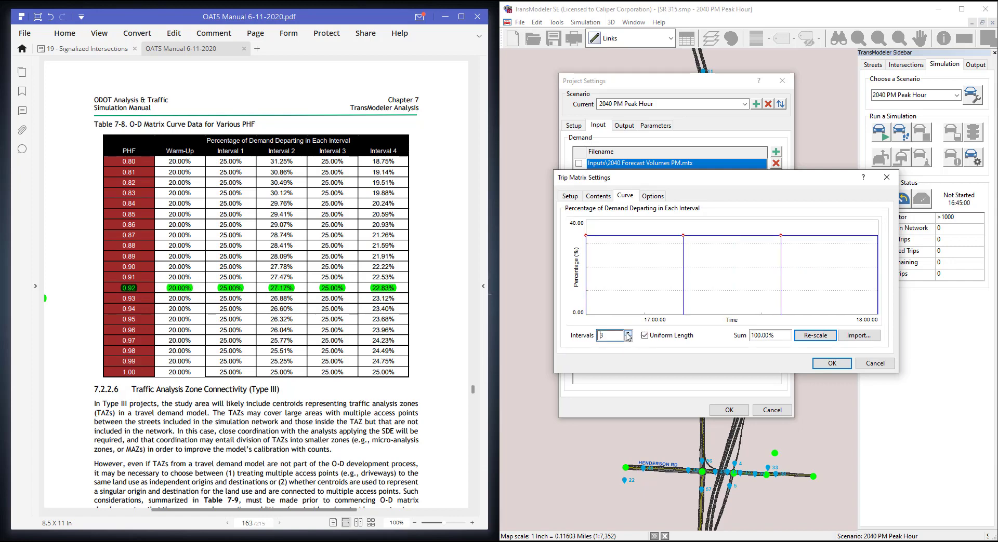
{"action": "left_click", "coordinate": [627, 334]}
{"action": "left_click", "coordinate": [627, 334]}
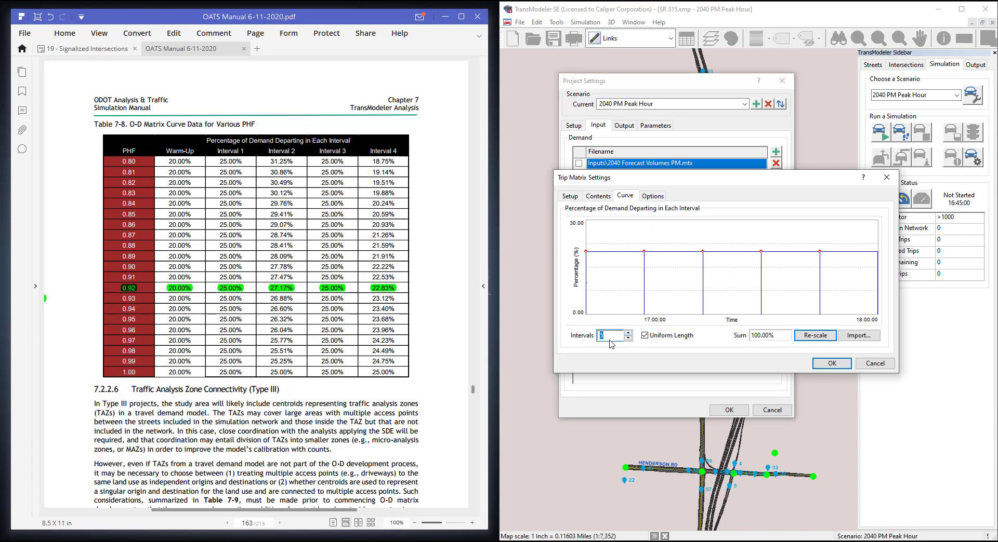
Step: Set the percentage of demand departing in the 17:15 interval to 25
{"action": "double_click", "coordinate": [645, 252]}
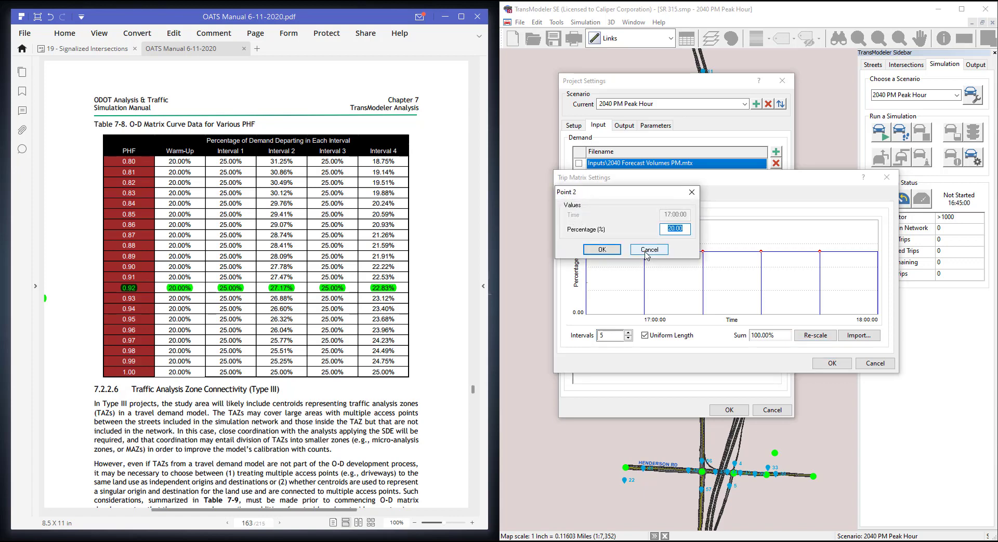
{"action": "left_click_drag", "start_coordinate": [638, 192], "coordinate": [648, 155]}
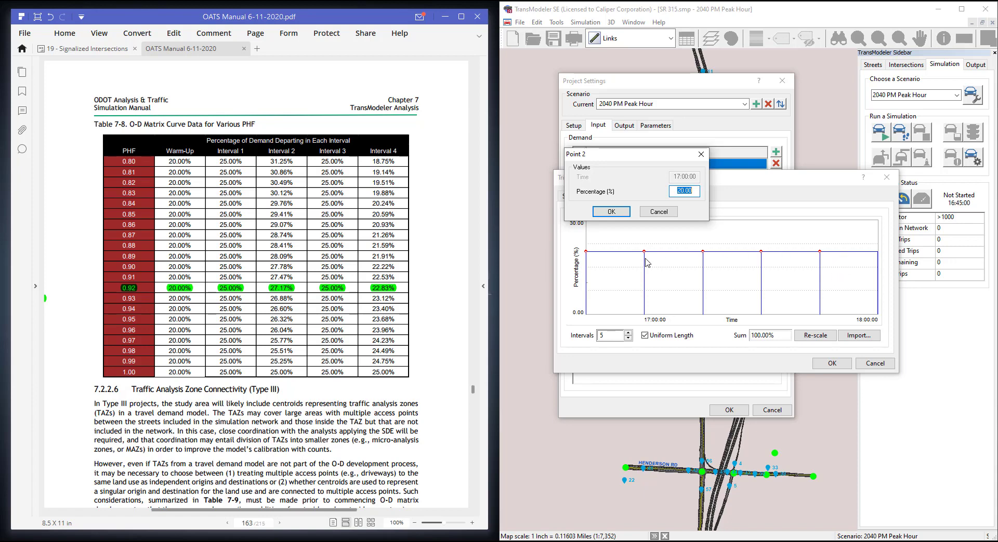
{"action": "left_click", "coordinate": [612, 213]}
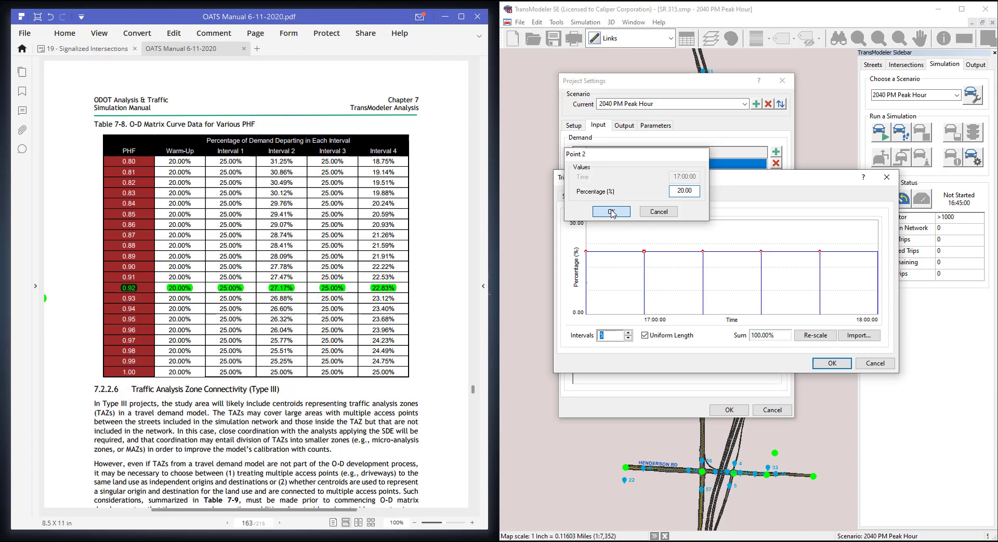
{"action": "double_click", "coordinate": [702, 253]}
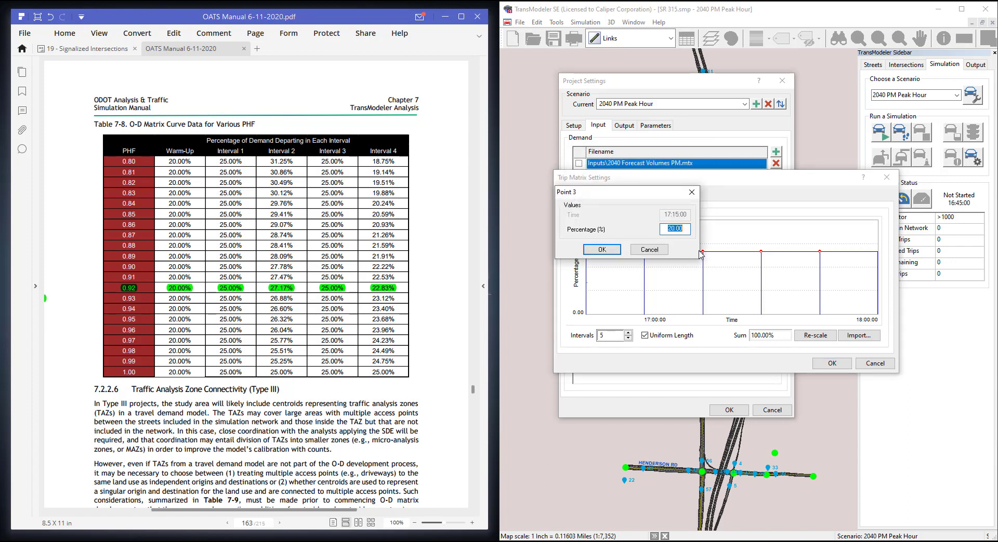
{"action": "type", "text": "25"}
{"action": "key", "text": "Return"}
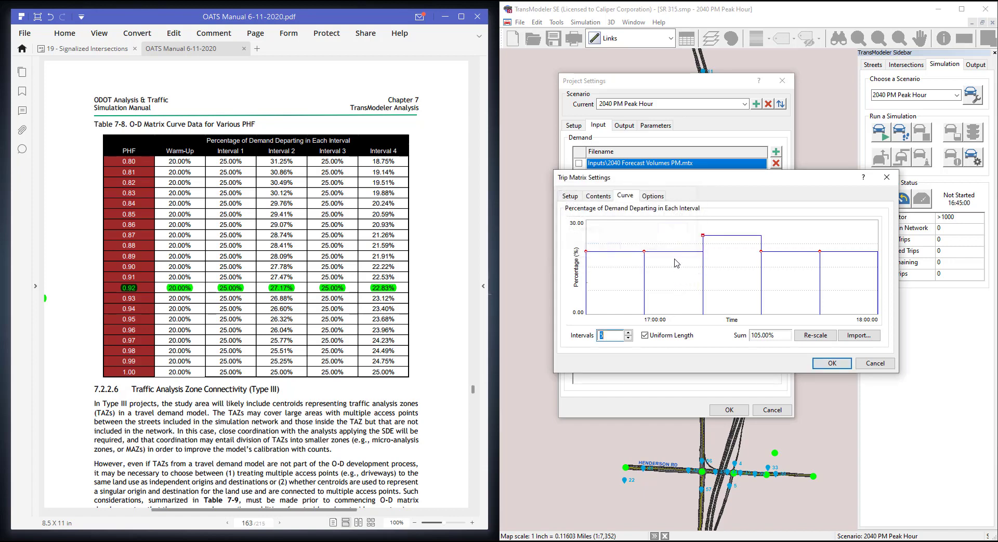
Step: Set the demand curve to 25% for the interval starting at 17:00 and 27.17% for the one starting at 17:15
{"action": "double_click", "coordinate": [644, 253]}
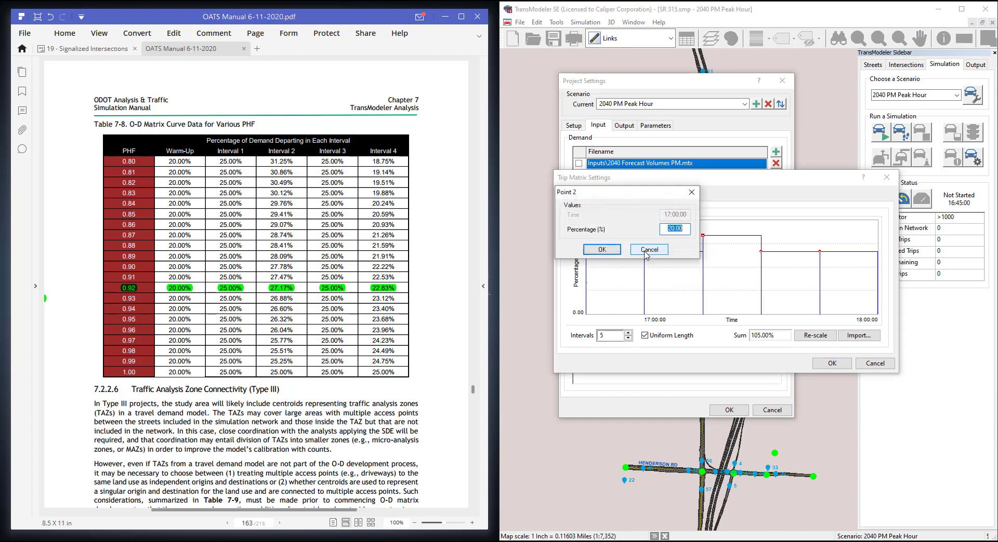
{"action": "type", "text": "25"}
{"action": "key", "text": "Return"}
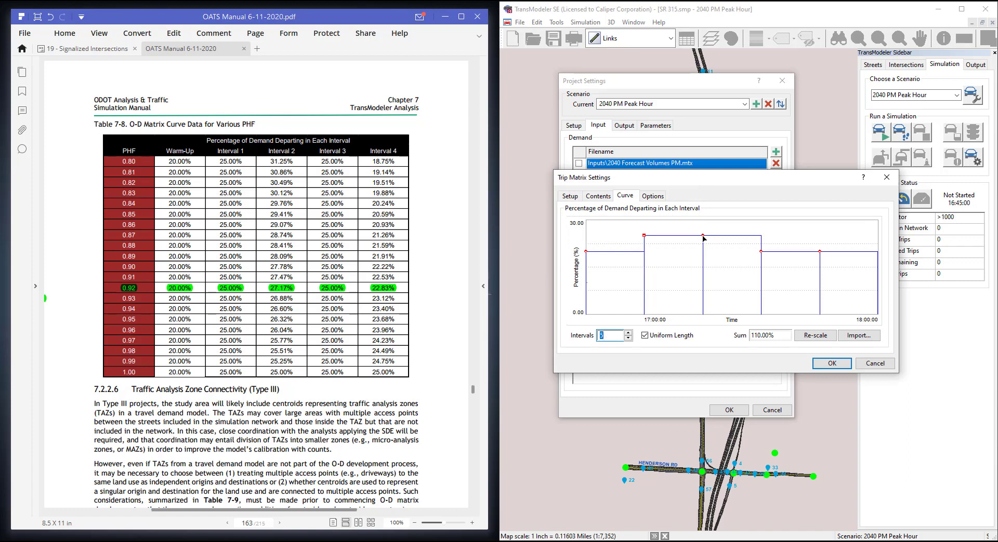
{"action": "double_click", "coordinate": [703, 237]}
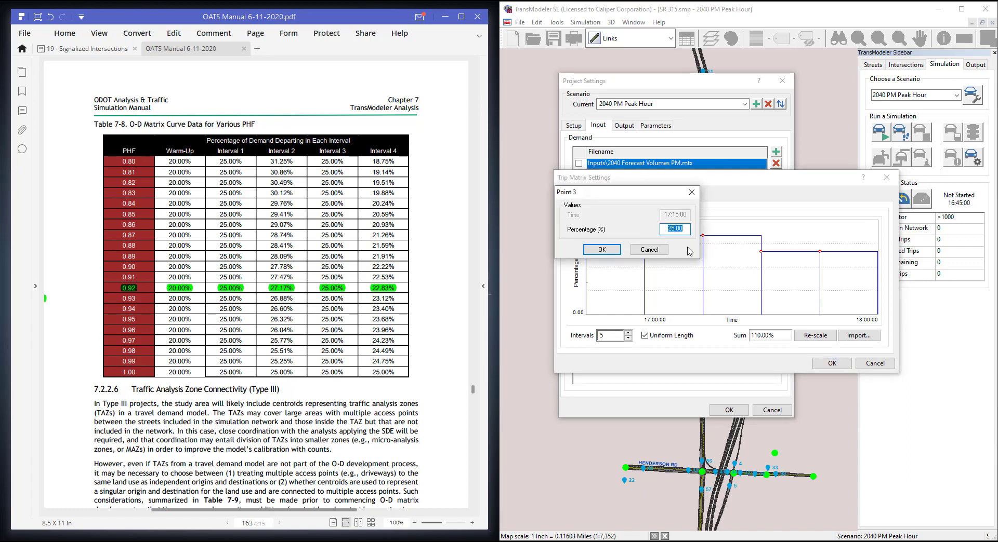
{"action": "type", "text": "27.17"}
{"action": "left_click", "coordinate": [612, 251]}
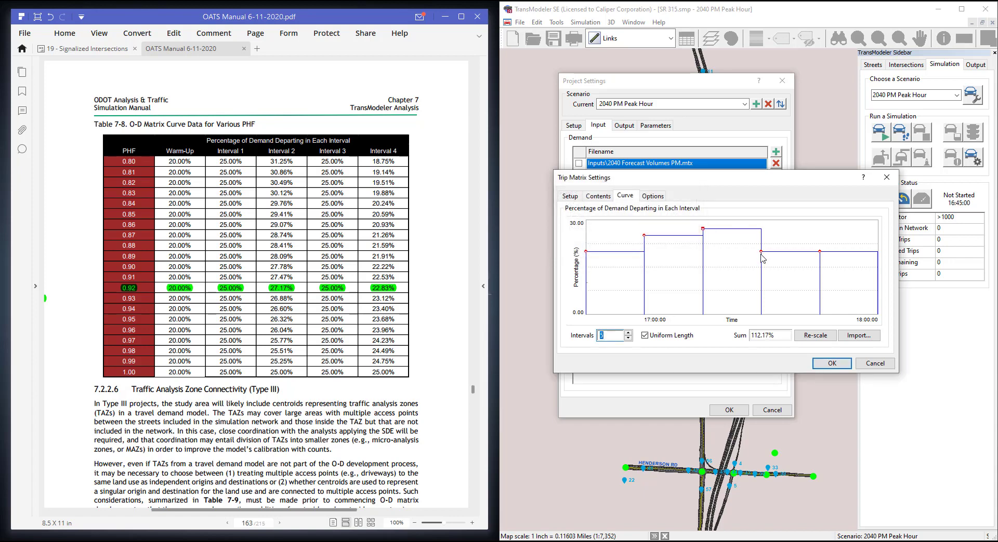
Step: Set the demand curve to 25% for the 17:30 interval and 22.83% for the 17:45 interval, and apply the matrix and project settings
{"action": "double_click", "coordinate": [761, 252]}
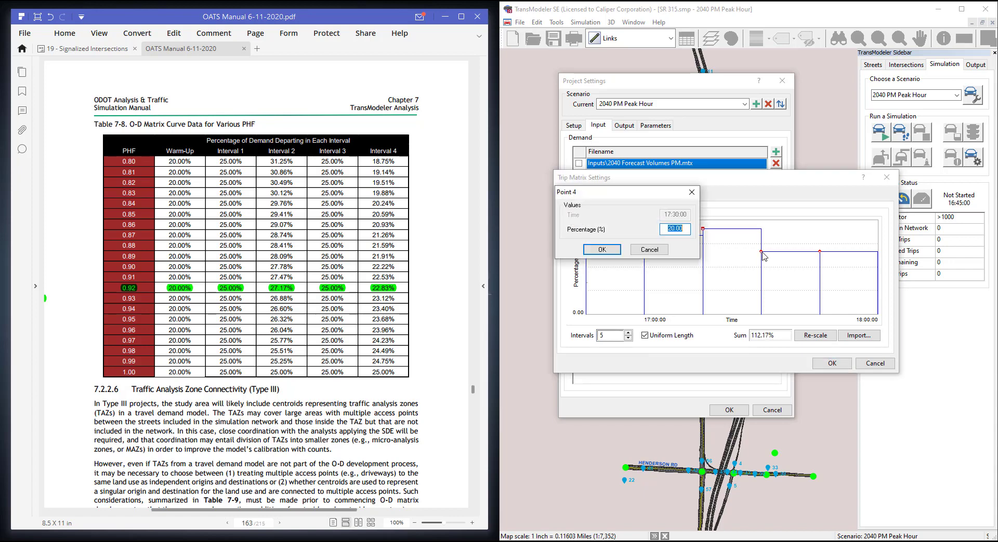
{"action": "type", "text": "25"}
{"action": "key", "text": "Return"}
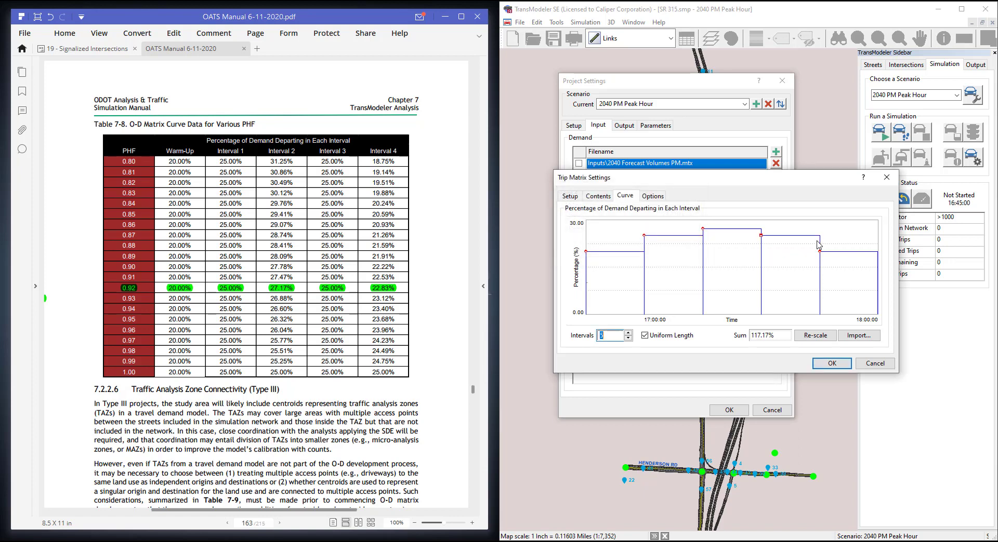
{"action": "double_click", "coordinate": [819, 252]}
{"action": "type", "text": "22.83"}
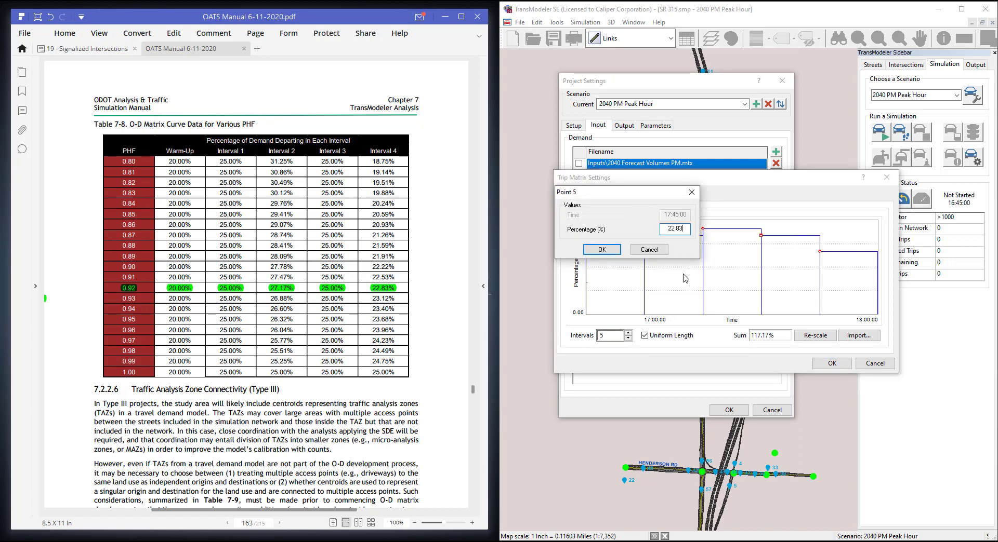
{"action": "left_click", "coordinate": [602, 250]}
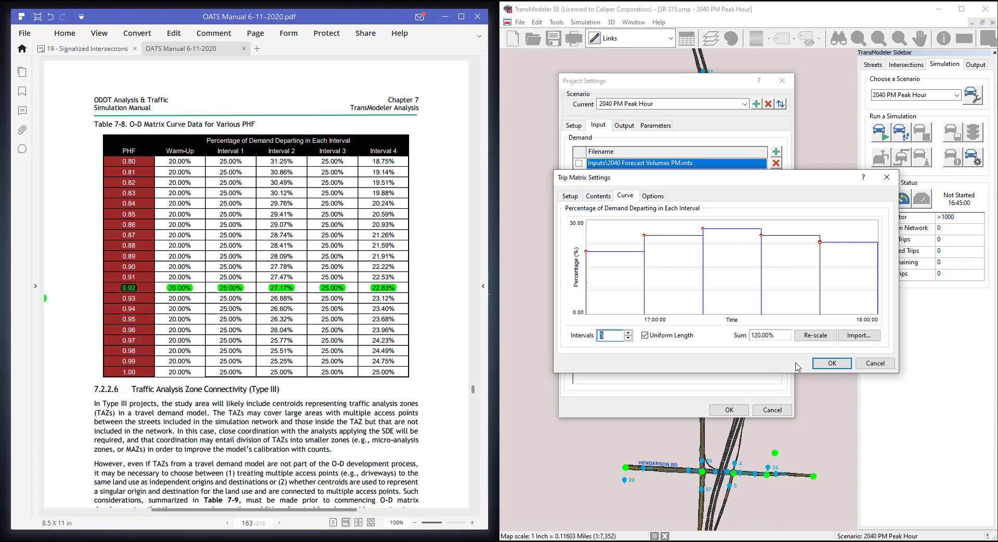
{"action": "left_click", "coordinate": [831, 364]}
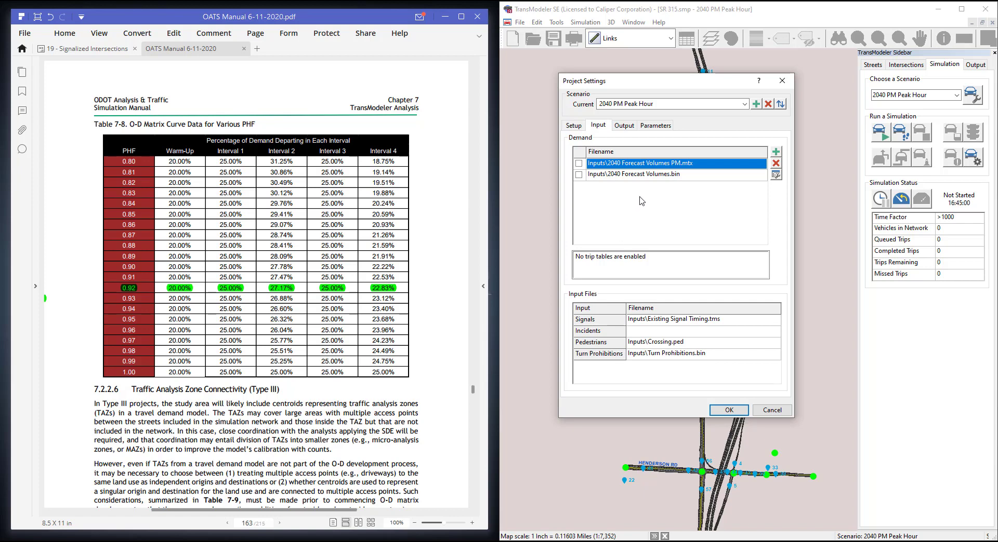
{"action": "left_click", "coordinate": [677, 176]}
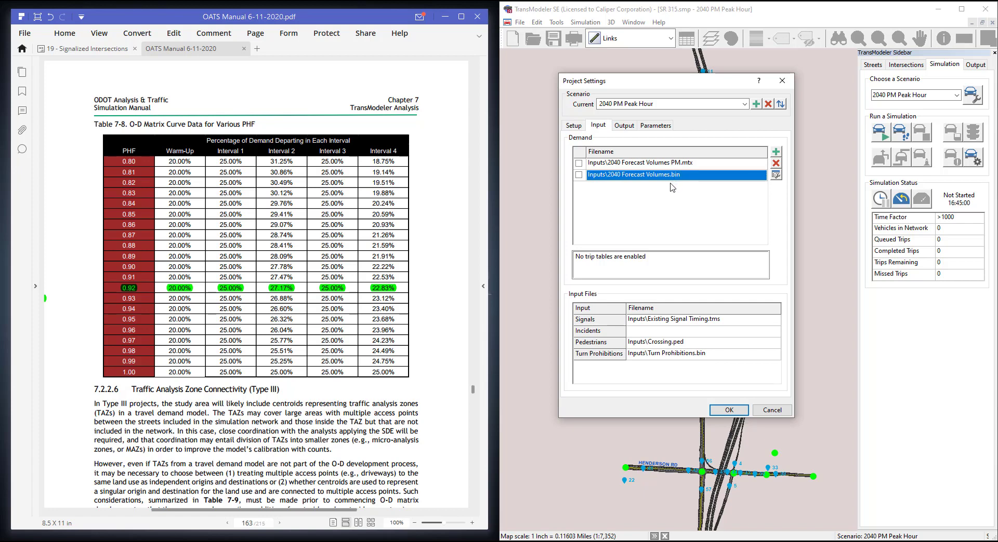
{"action": "left_click", "coordinate": [724, 415]}
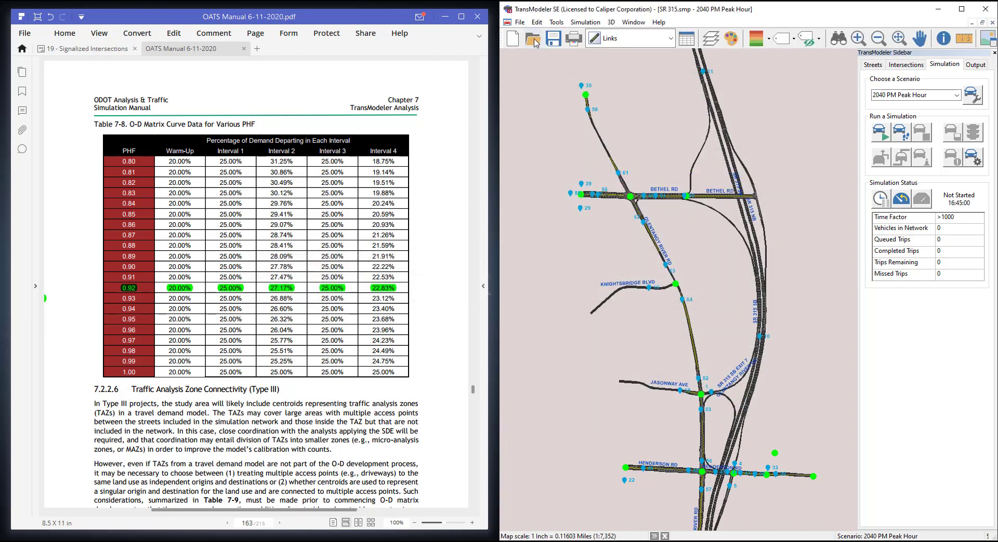
Step: Open the 2040 Forecast Volumes.bin table and select its 2040 PM column to examine the turning volumes
{"action": "left_click", "coordinate": [534, 42]}
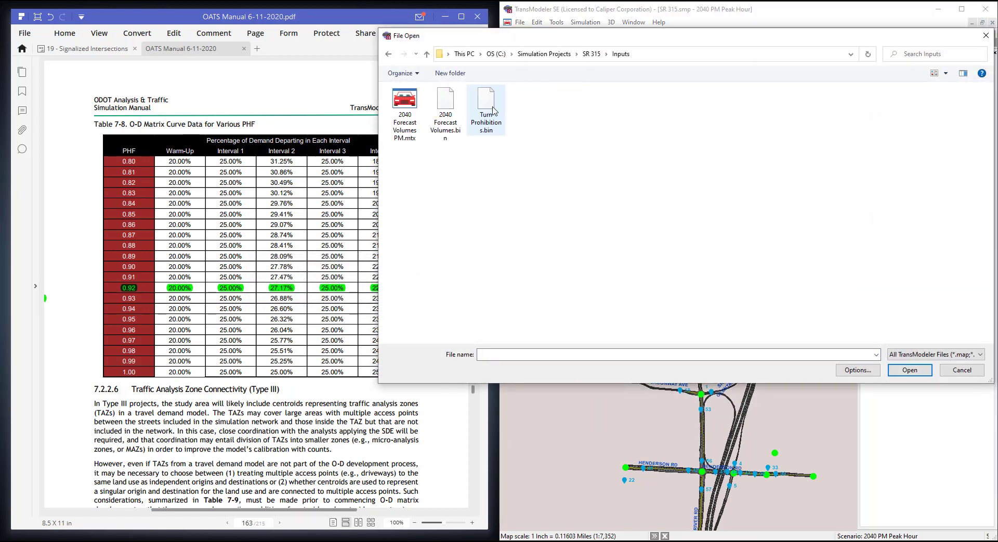
{"action": "double_click", "coordinate": [446, 103]}
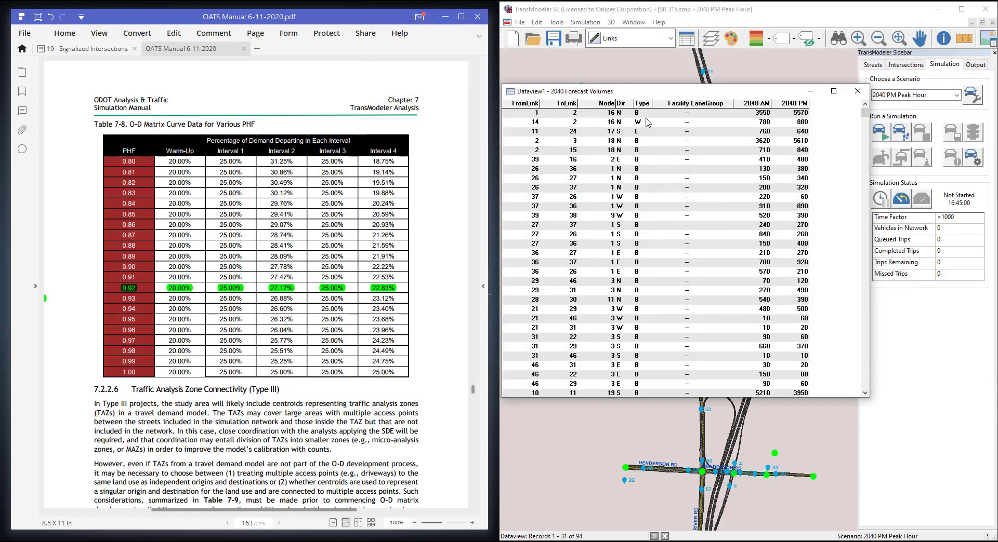
{"action": "left_click", "coordinate": [756, 106]}
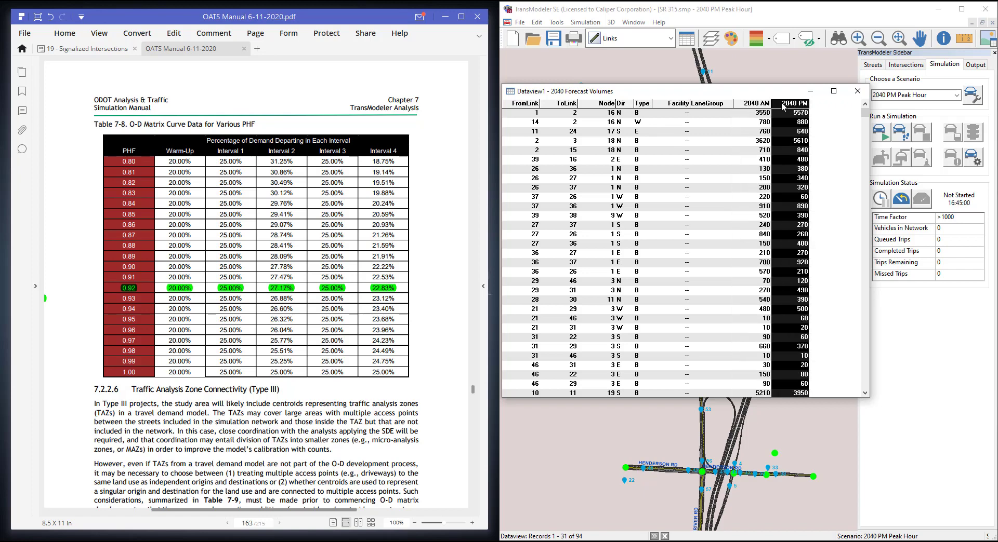
Step: Widen the 2040 Forecast Volumes table window and examine the 2040 AM and 2040 PM turning volumes
{"action": "left_click", "coordinate": [782, 106]}
{"action": "left_click_drag", "start_coordinate": [869, 130], "coordinate": [970, 128]}
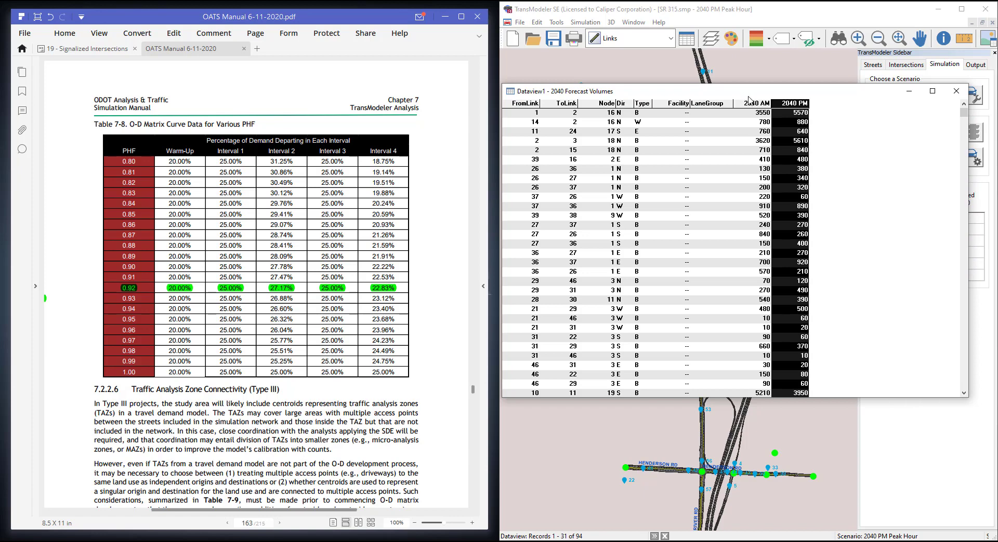
{"action": "left_click", "coordinate": [762, 105]}
{"action": "left_click", "coordinate": [785, 107]}
{"action": "left_click", "coordinate": [790, 116]}
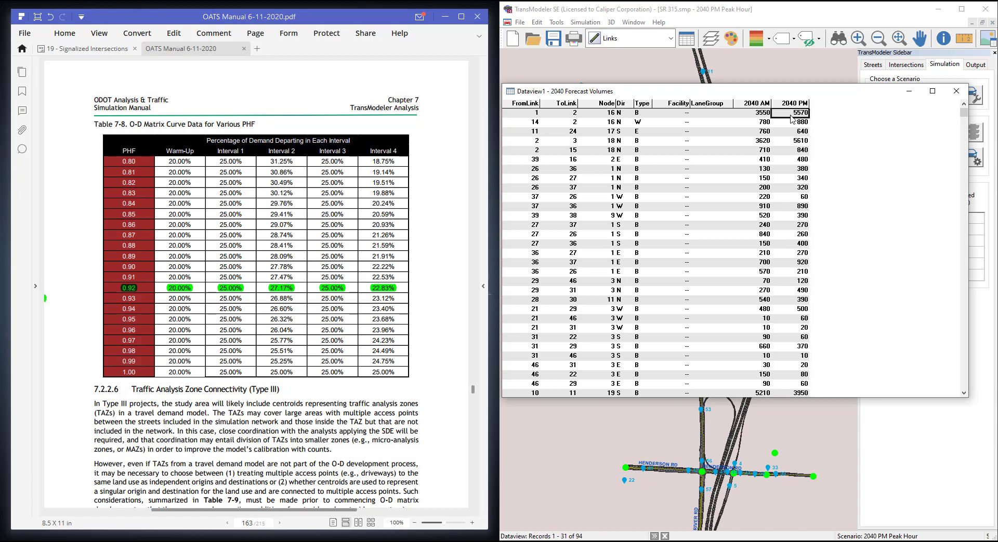
{"action": "left_click", "coordinate": [793, 143]}
{"action": "left_click", "coordinate": [792, 200]}
{"action": "left_click", "coordinate": [791, 215]}
Step: Modify the structure of the 2040 Forecast Volumes table by adding five new fields after 2040 PM
{"action": "right_click", "coordinate": [791, 220]}
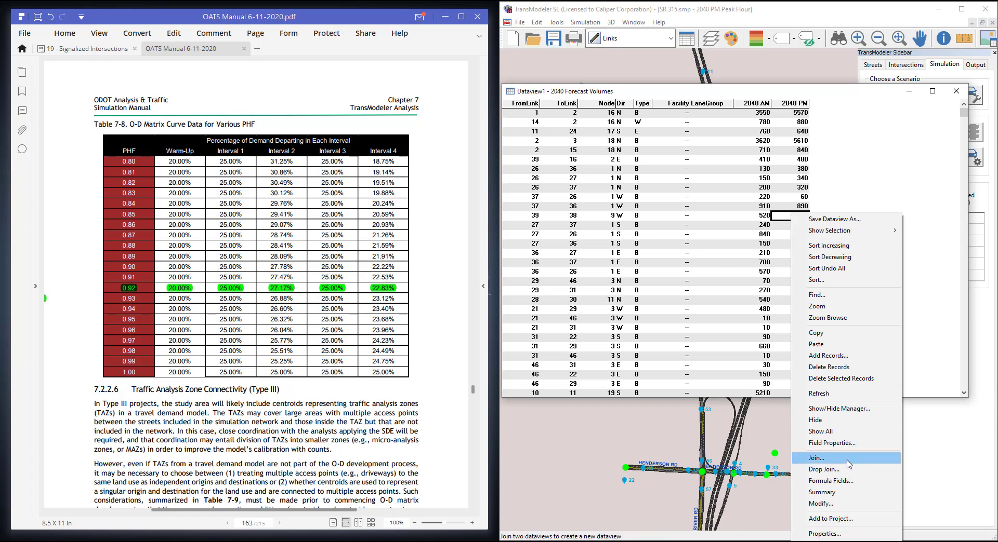
{"action": "left_click", "coordinate": [840, 505]}
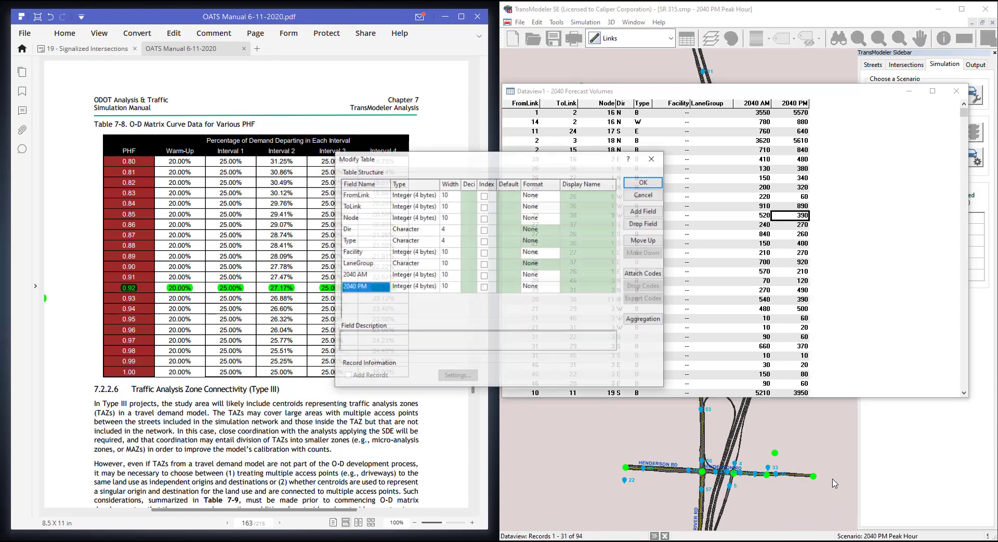
{"action": "left_click_drag", "start_coordinate": [470, 164], "coordinate": [749, 225]}
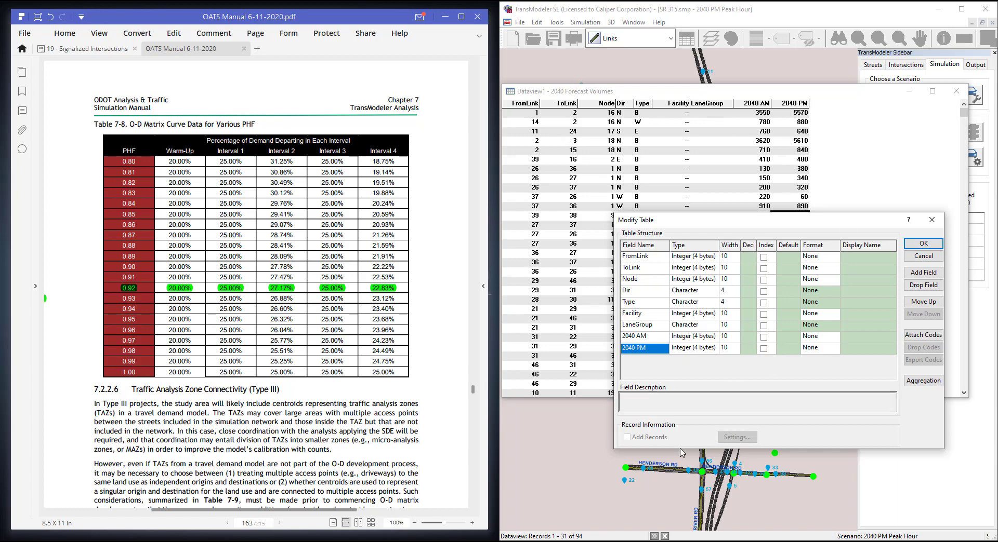
{"action": "left_click_drag", "start_coordinate": [682, 449], "coordinate": [681, 504]}
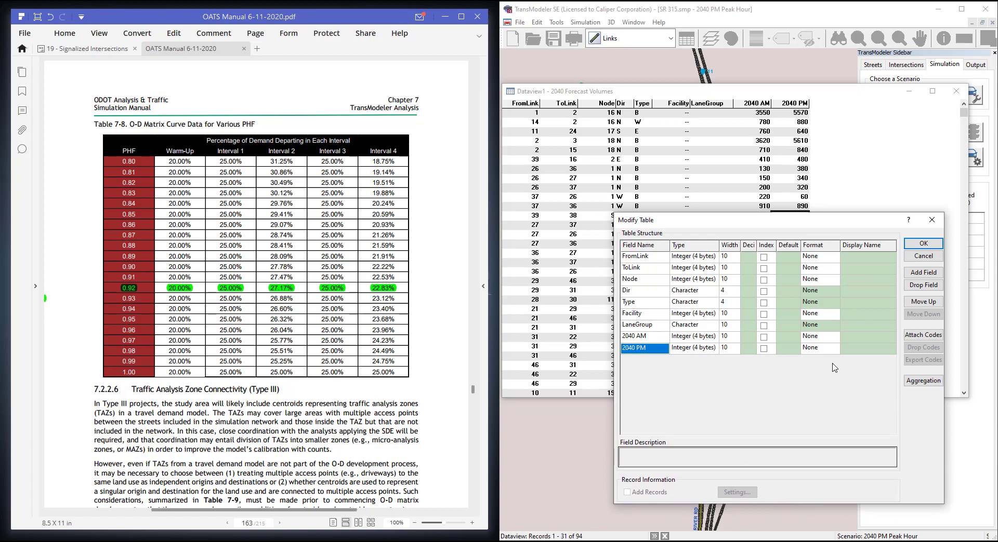
{"action": "left_click", "coordinate": [926, 274]}
{"action": "left_click", "coordinate": [927, 275]}
{"action": "left_click", "coordinate": [928, 275]}
{"action": "left_click", "coordinate": [928, 275]}
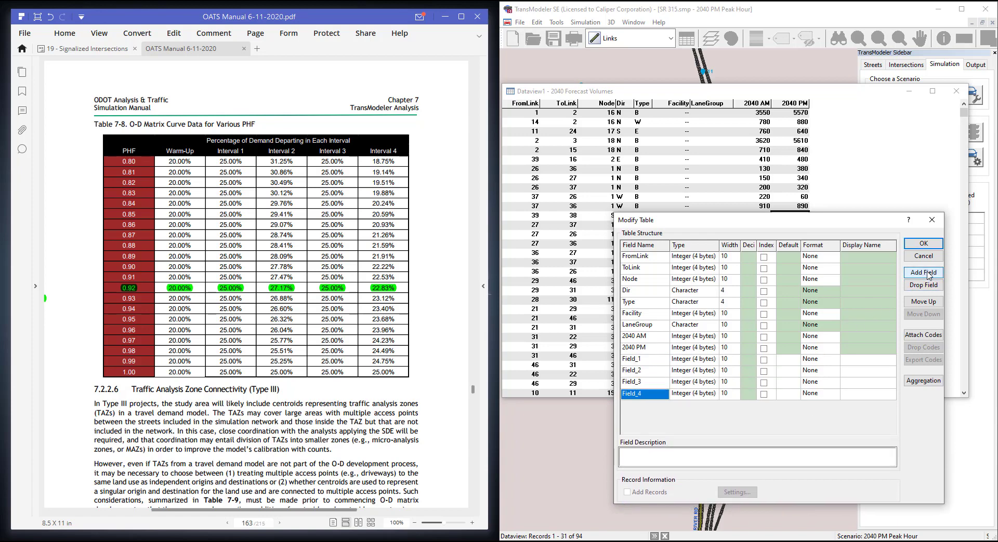
{"action": "left_click", "coordinate": [928, 275]}
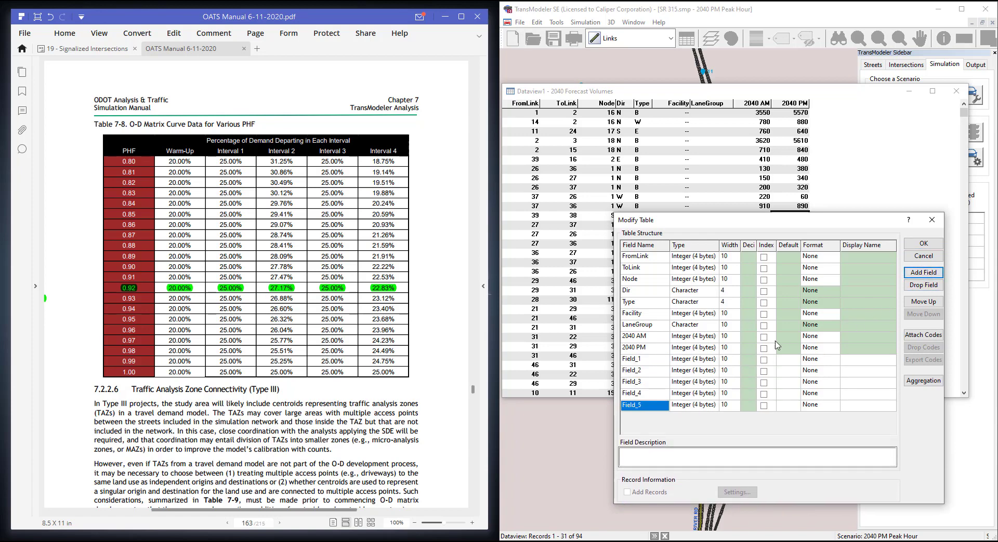
Step: Name the first two new fields Warm-up and Interval 1
{"action": "left_click", "coordinate": [638, 364]}
{"action": "left_click", "coordinate": [640, 365]}
{"action": "left_click_drag", "start_coordinate": [640, 363], "coordinate": [624, 364]}
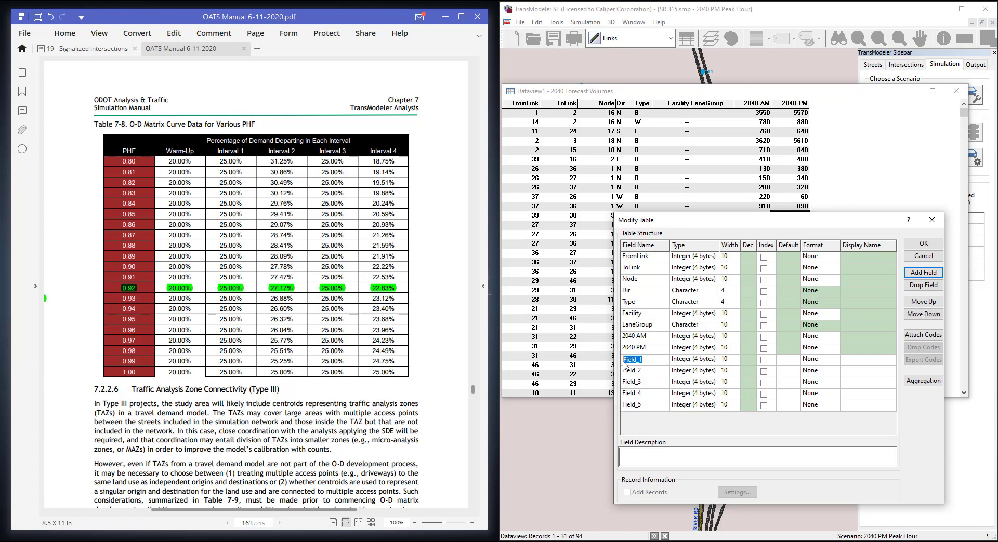
{"action": "type", "text": "Warm-up"}
{"action": "left_click", "coordinate": [663, 373]}
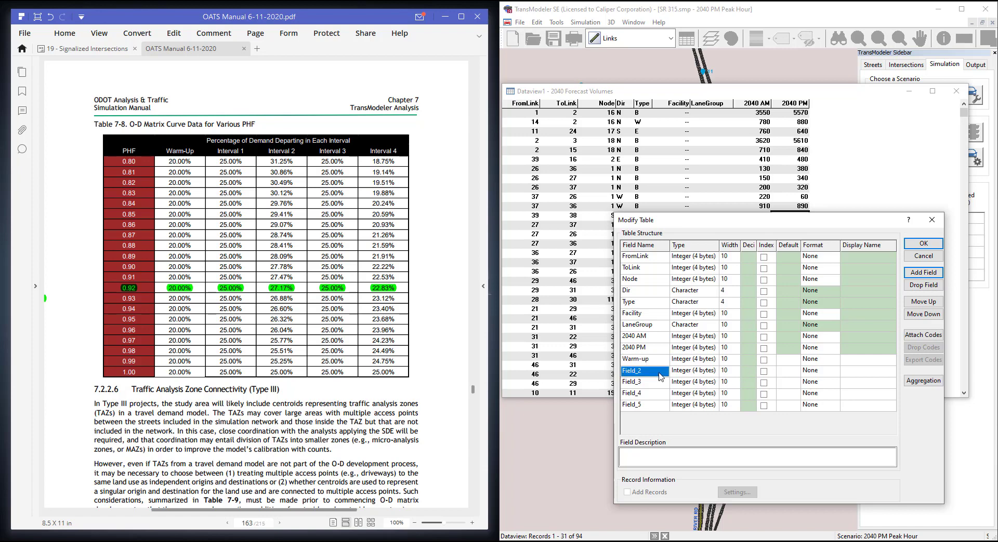
{"action": "type", "text": "Inte"}
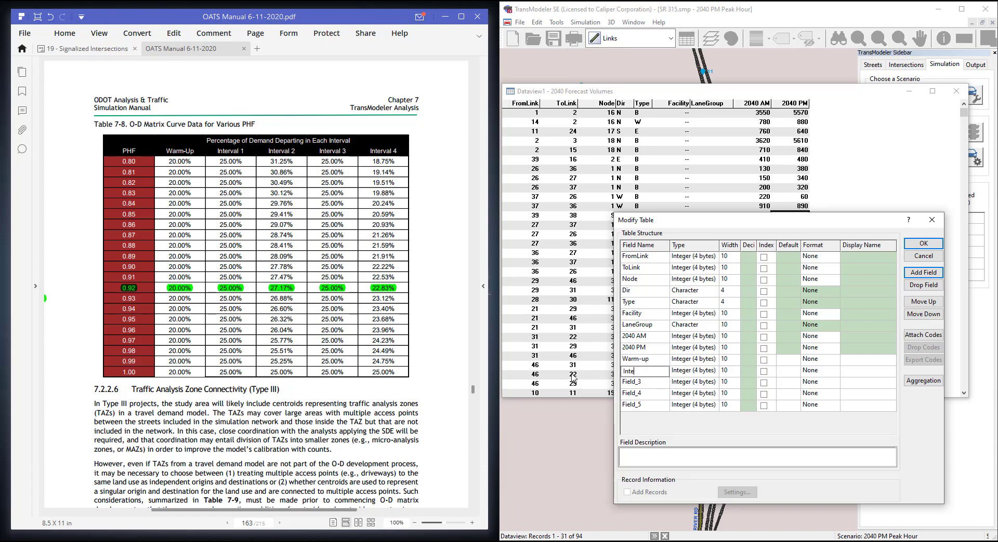
{"action": "type", "text": "rval 1"}
Step: Name the remaining three new fields Interval 2, Interval 3 and Interval 4, and apply the changed table structure
{"action": "left_click", "coordinate": [649, 373]}
{"action": "key", "text": "ctrl+c"}
{"action": "key", "text": "Down"}
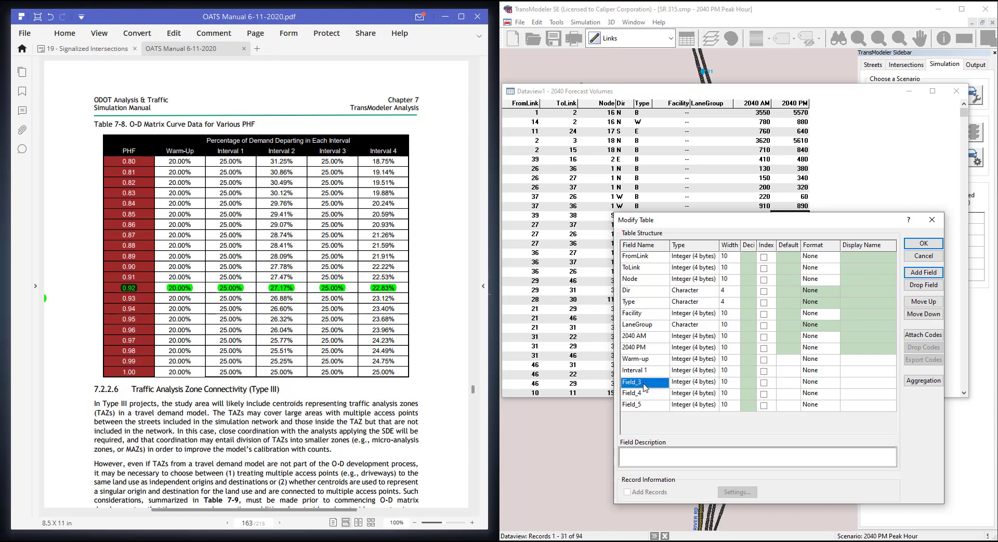
{"action": "key", "text": "ctrl+v"}
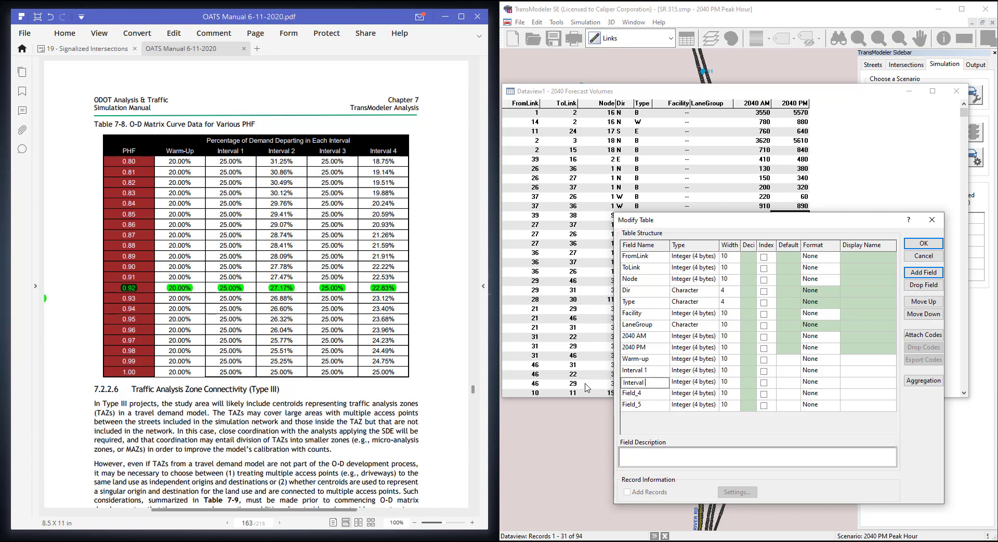
{"action": "key", "text": "Down"}
{"action": "key", "text": "ctrl+v"}
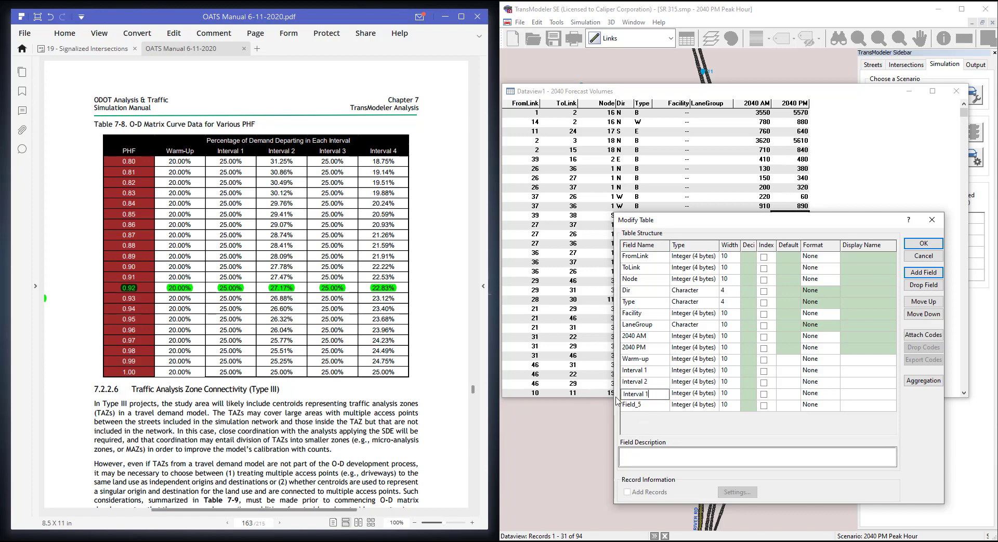
{"action": "key", "text": "Down"}
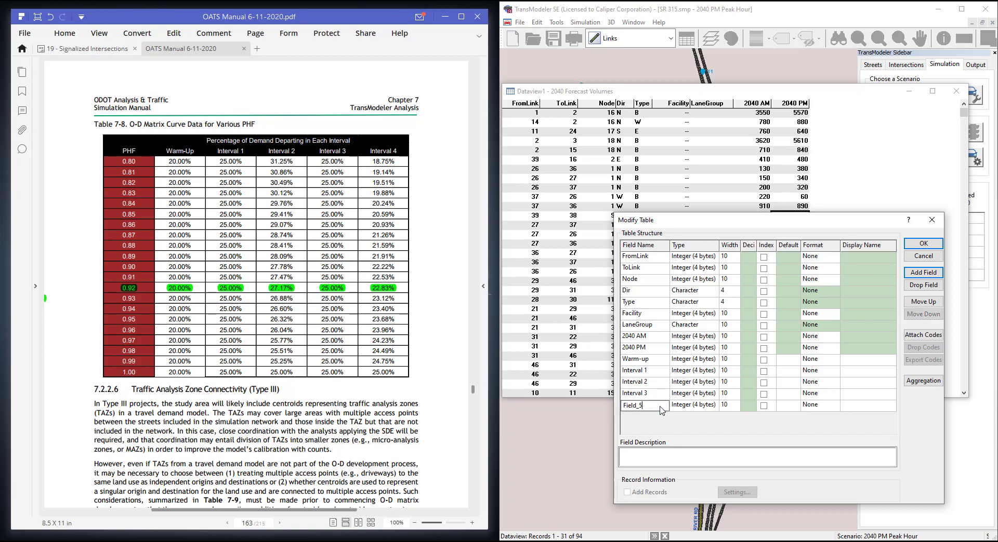
{"action": "key", "text": "ctrl+v"}
{"action": "left_click", "coordinate": [929, 246]}
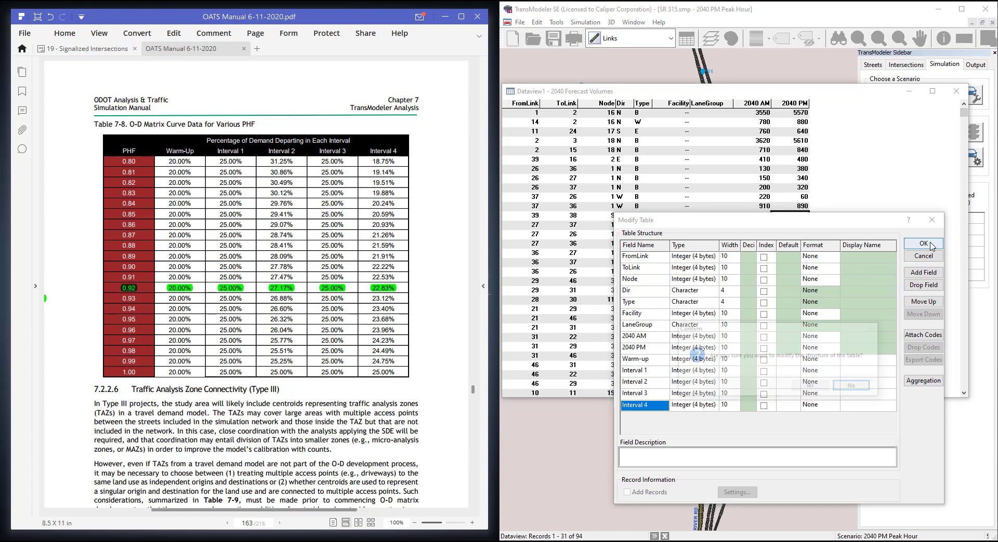
{"action": "left_click", "coordinate": [811, 388]}
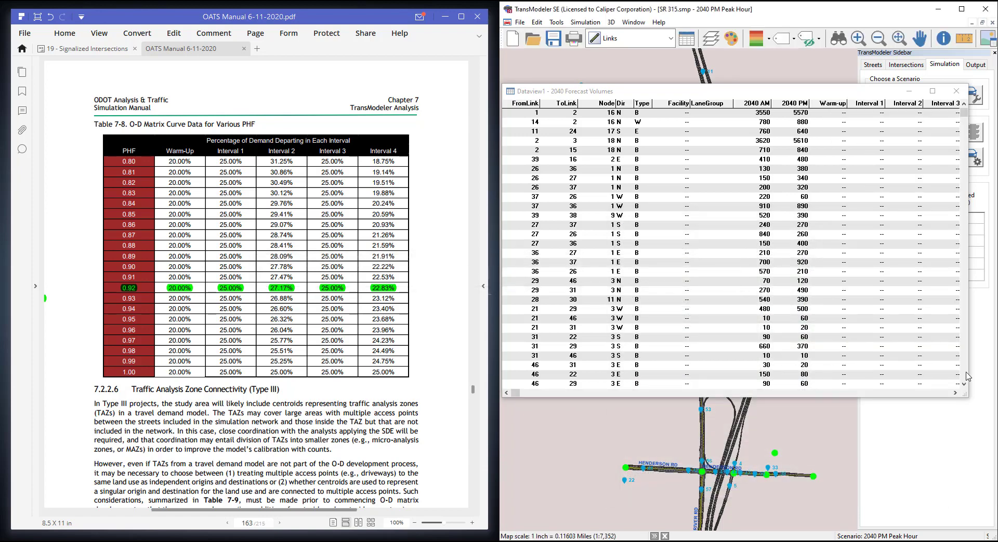
Step: Fill the Warm-up column with the formula [2040 PM] * 0.20, accepting integer results
{"action": "left_click", "coordinate": [954, 394]}
{"action": "left_click", "coordinate": [954, 394]}
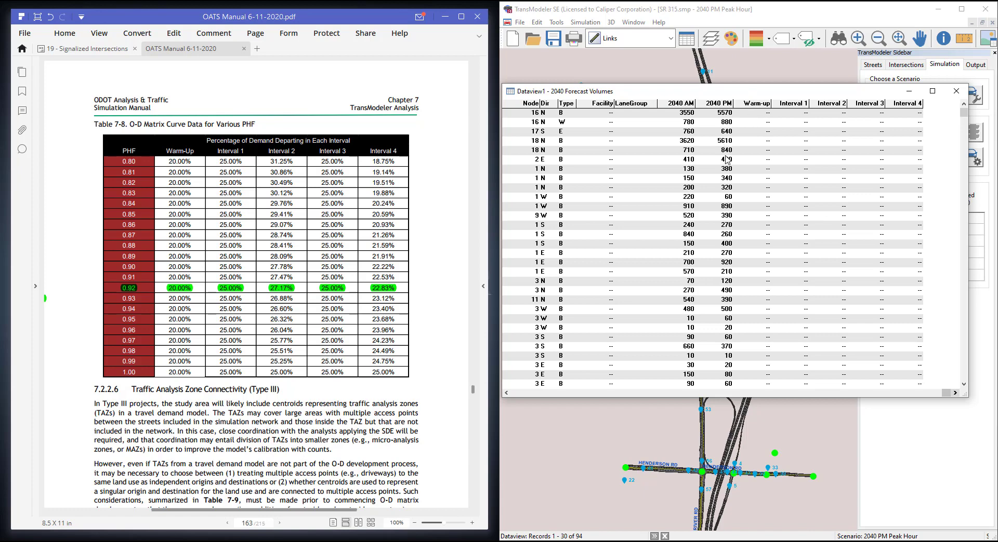
{"action": "right_click", "coordinate": [762, 104]}
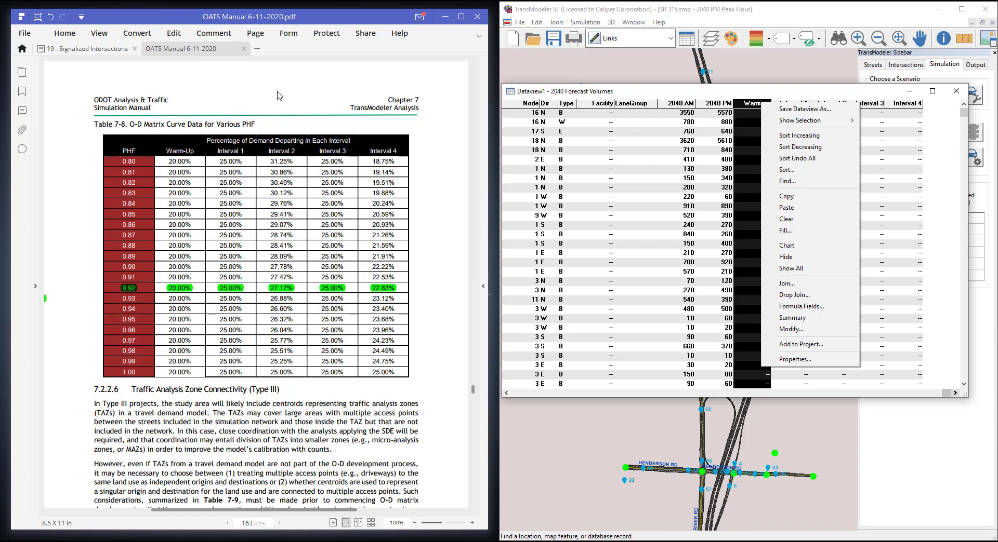
{"action": "left_click", "coordinate": [797, 232]}
{"action": "left_click_drag", "start_coordinate": [484, 160], "coordinate": [827, 130]}
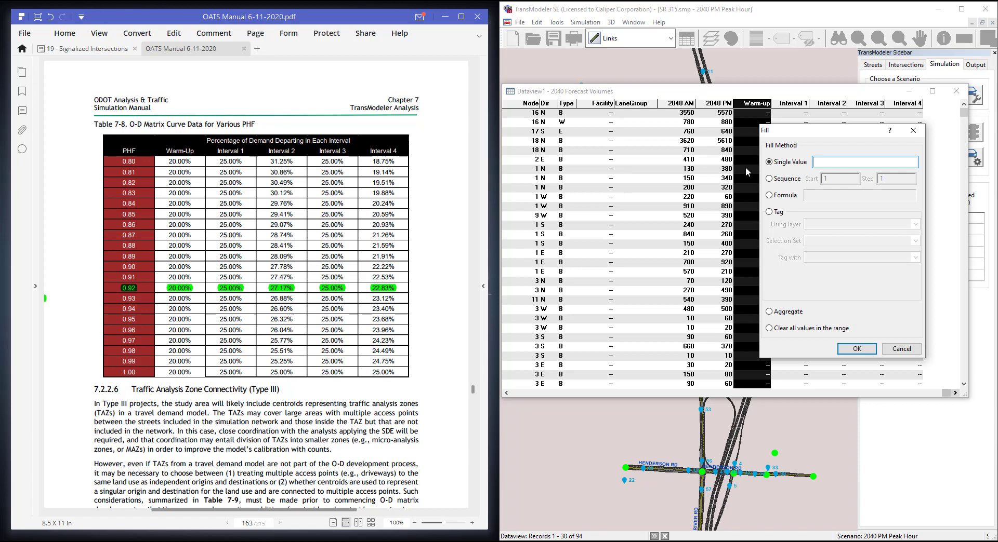
{"action": "left_click", "coordinate": [770, 195]}
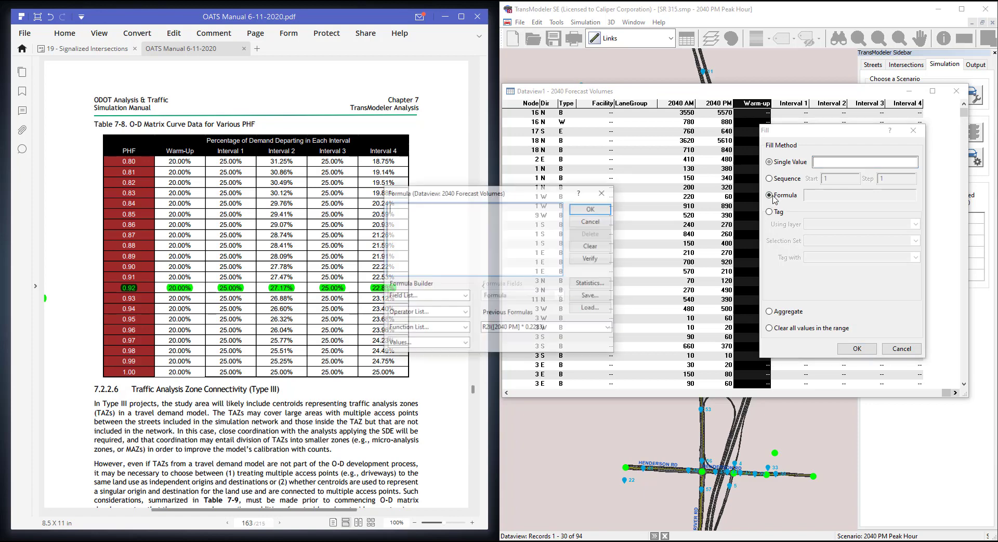
{"action": "left_click_drag", "start_coordinate": [498, 188], "coordinate": [823, 162]}
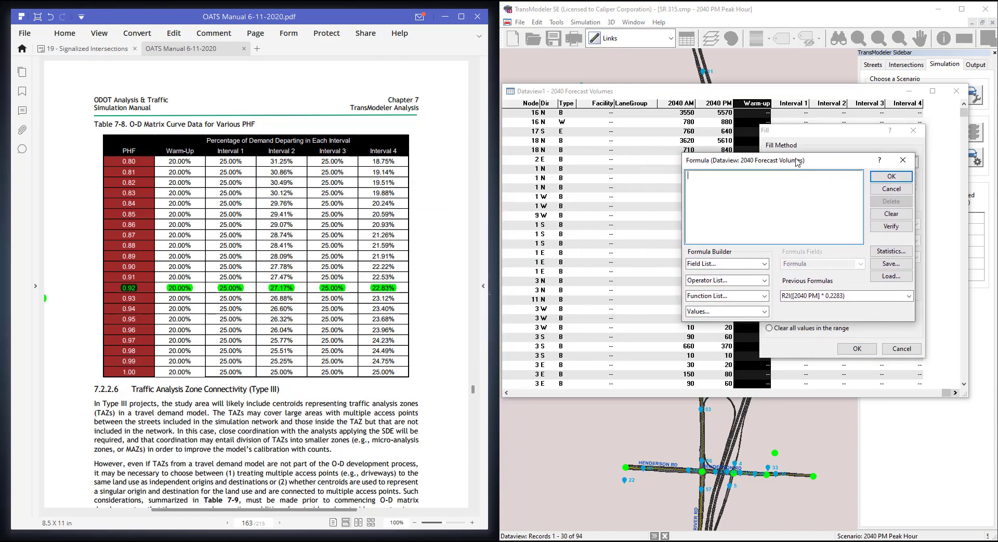
{"action": "left_click", "coordinate": [744, 265]}
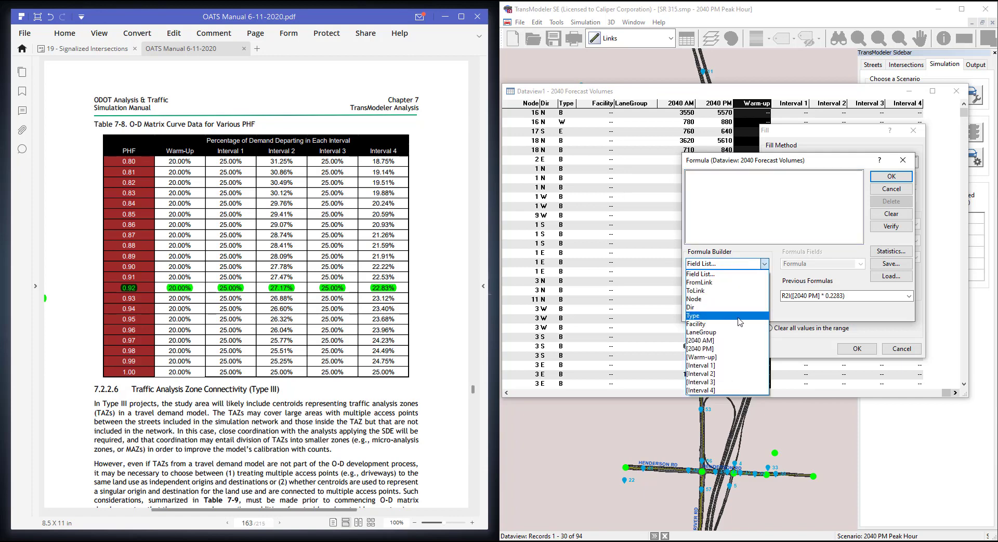
{"action": "left_click", "coordinate": [729, 349]}
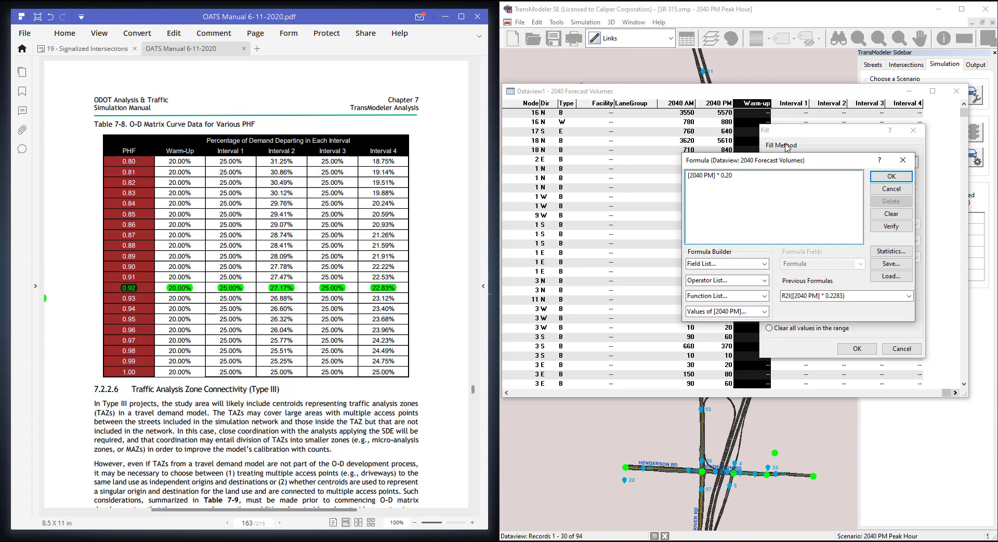
{"action": "left_click", "coordinate": [890, 177]}
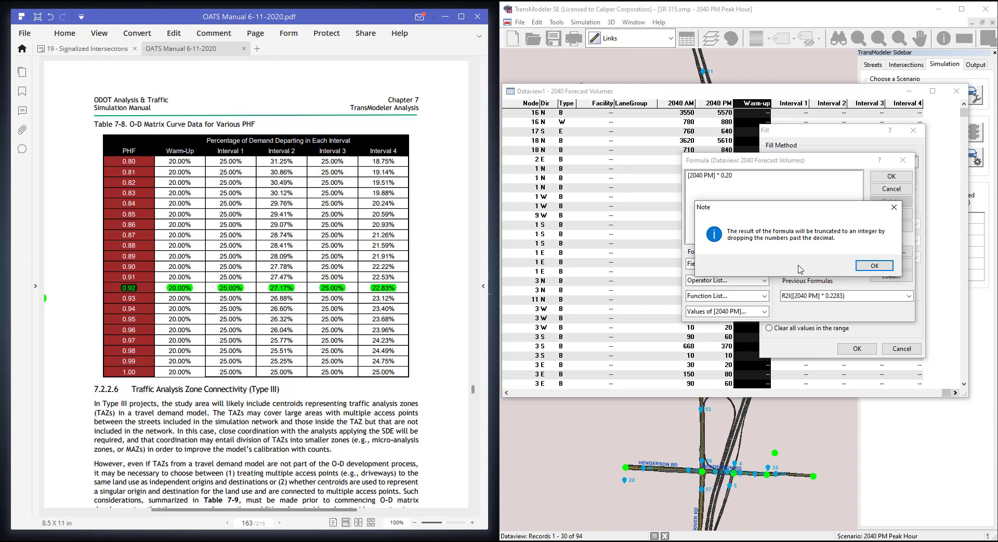
{"action": "left_click", "coordinate": [861, 267]}
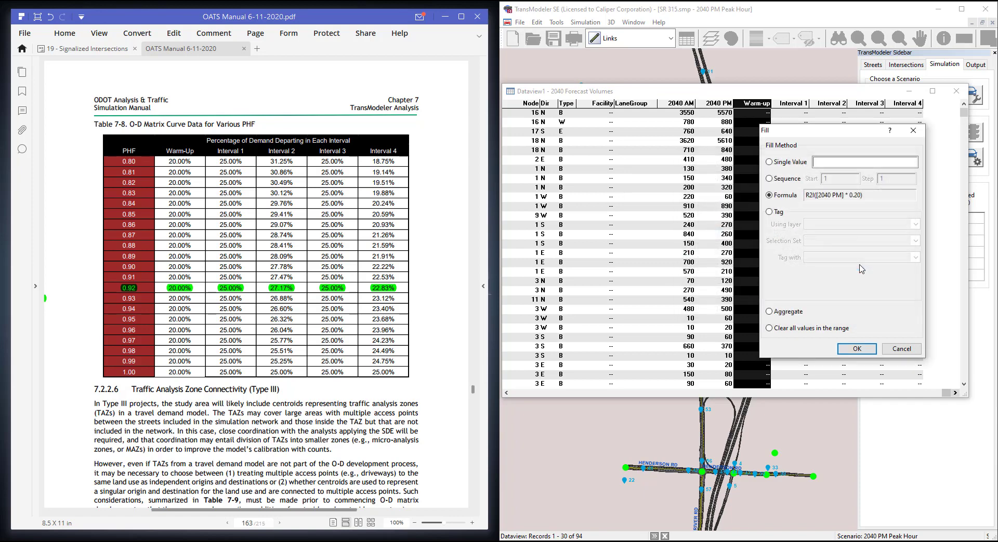
{"action": "left_click", "coordinate": [869, 356]}
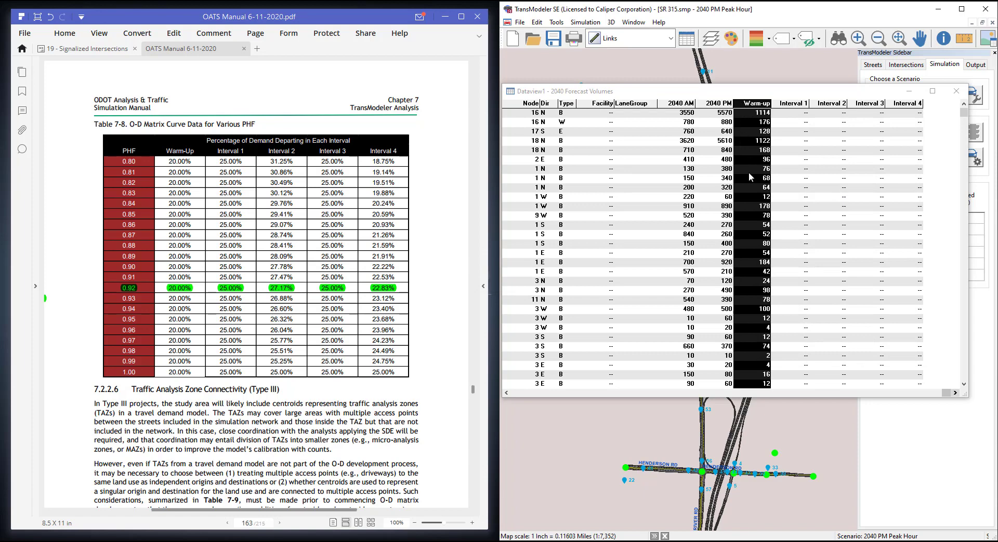
Step: Fill the Interval 1 column with the formula [2040 PM] * 0.25, accepting integer results
{"action": "right_click", "coordinate": [791, 106]}
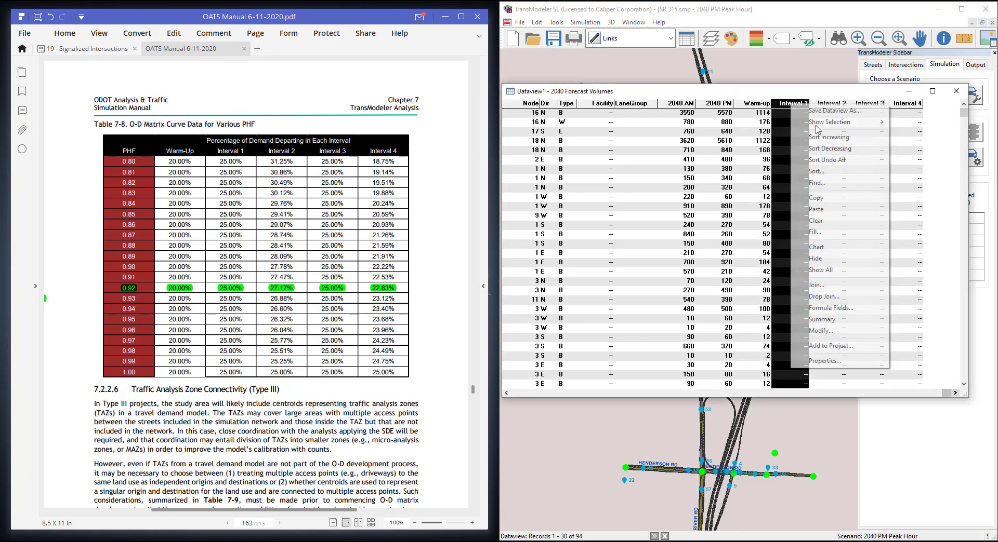
{"action": "left_click", "coordinate": [824, 234]}
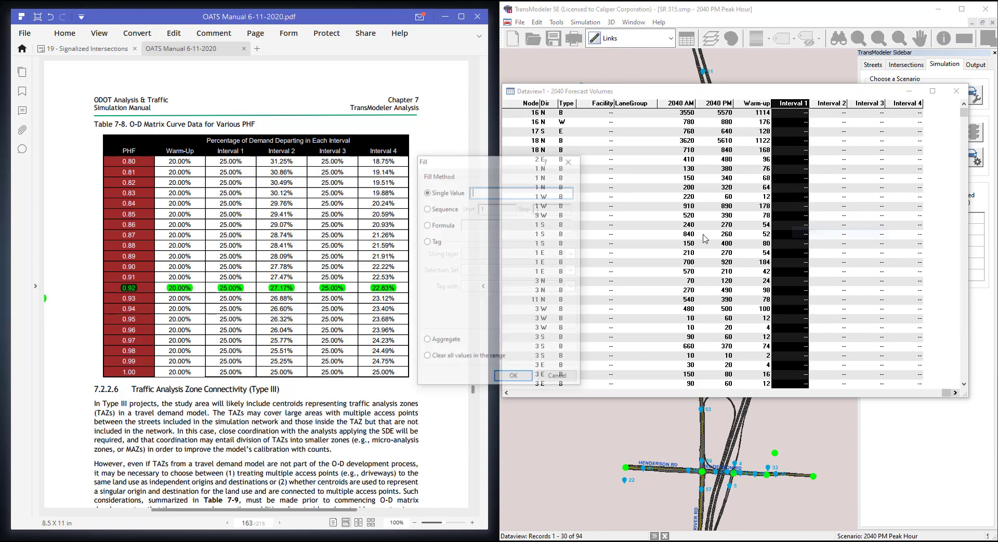
{"action": "left_click", "coordinate": [450, 226]}
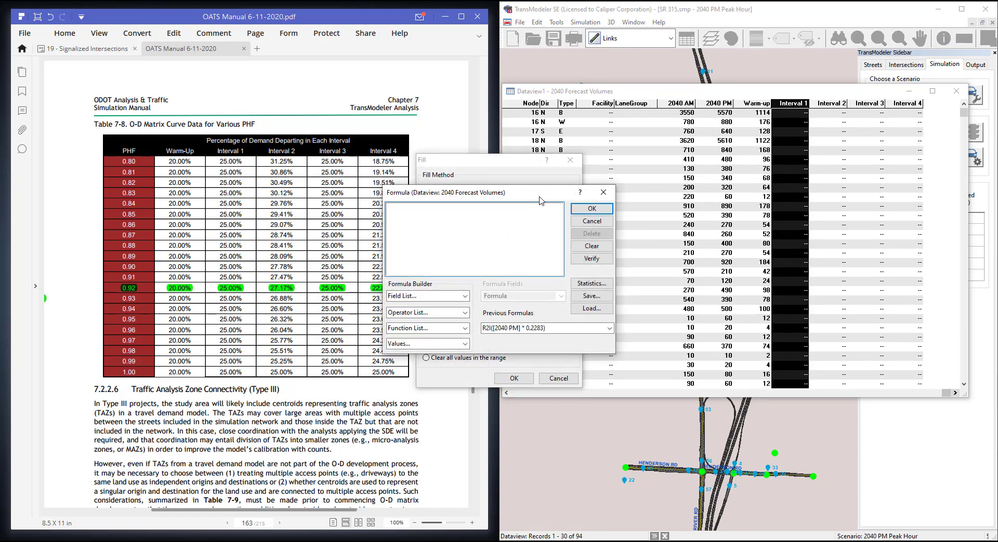
{"action": "left_click_drag", "start_coordinate": [536, 193], "coordinate": [811, 176]}
{"action": "left_click", "coordinate": [715, 280]}
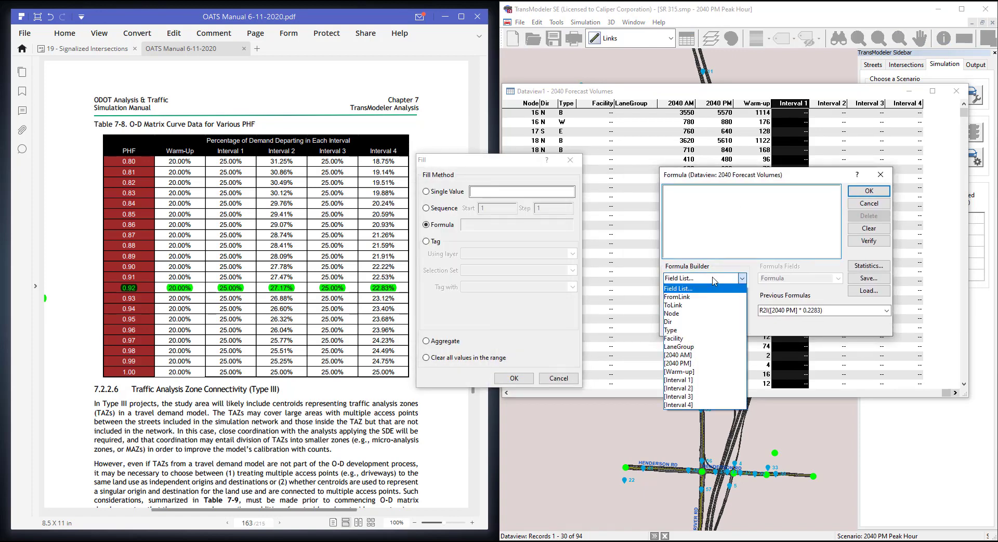
{"action": "left_click", "coordinate": [696, 361]}
{"action": "key", "text": "Return"}
{"action": "key", "text": "space"}
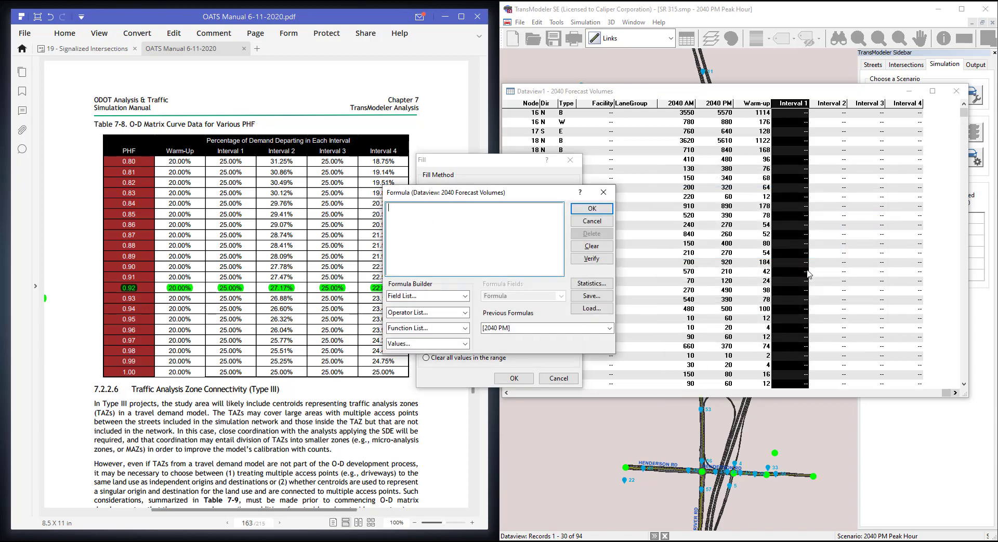
{"action": "left_click", "coordinate": [511, 336]}
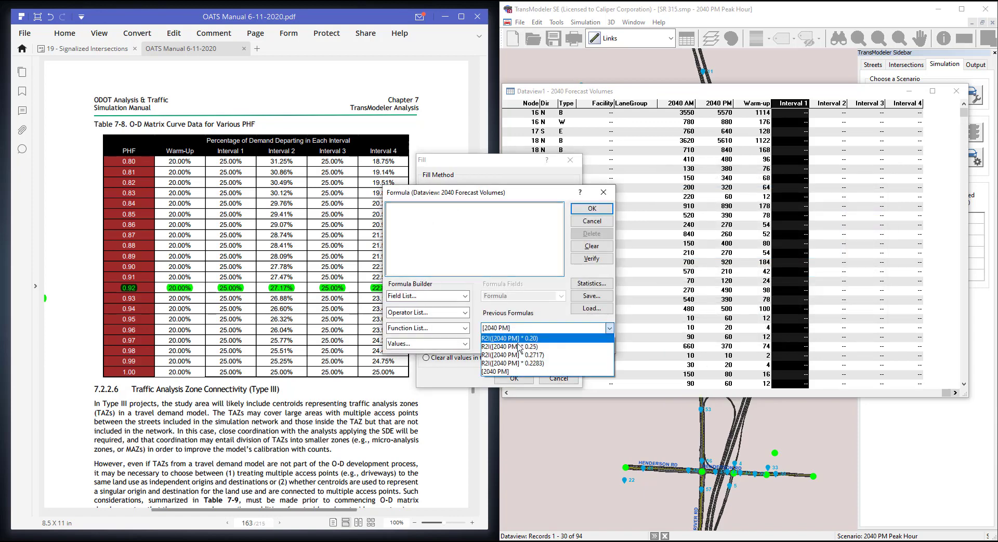
{"action": "left_click", "coordinate": [514, 364]}
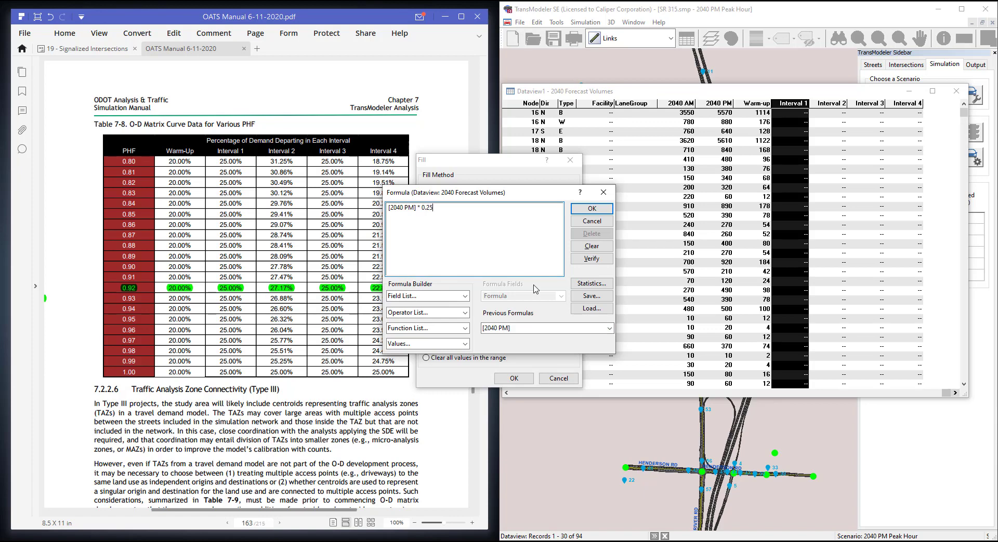
{"action": "left_click", "coordinate": [592, 208]}
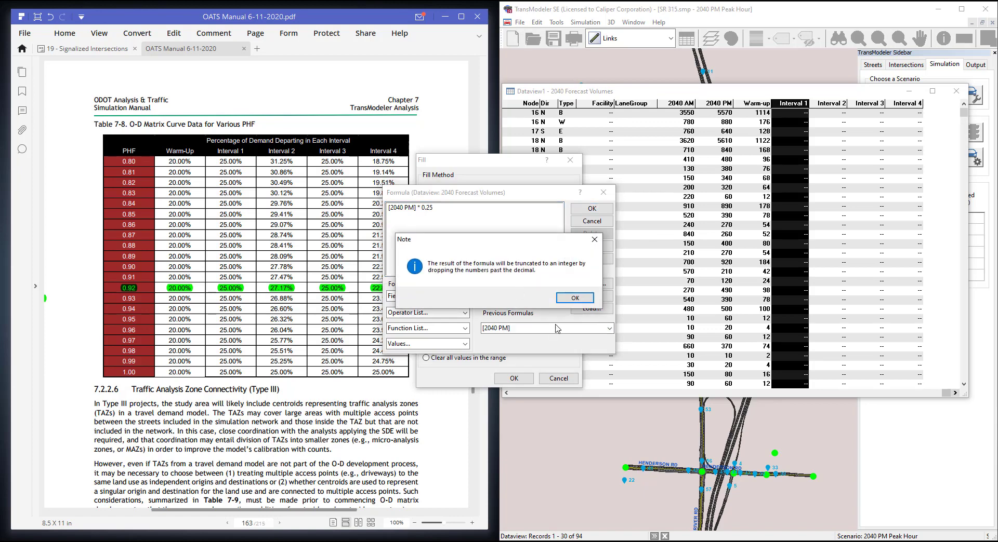
{"action": "left_click", "coordinate": [575, 298]}
{"action": "left_click", "coordinate": [522, 379]}
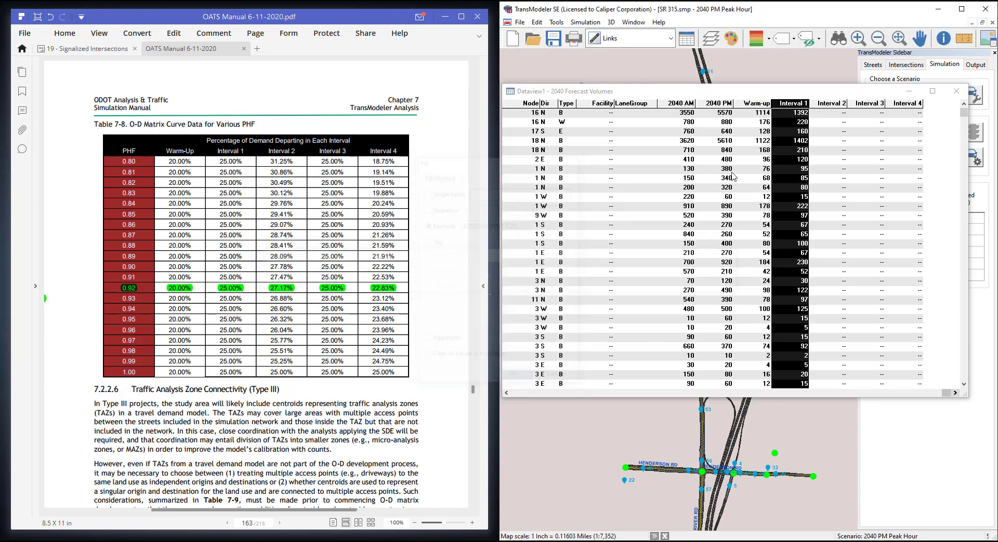
Step: Copy the Interval 1 column's values into the Interval 3 column
{"action": "left_click", "coordinate": [788, 106]}
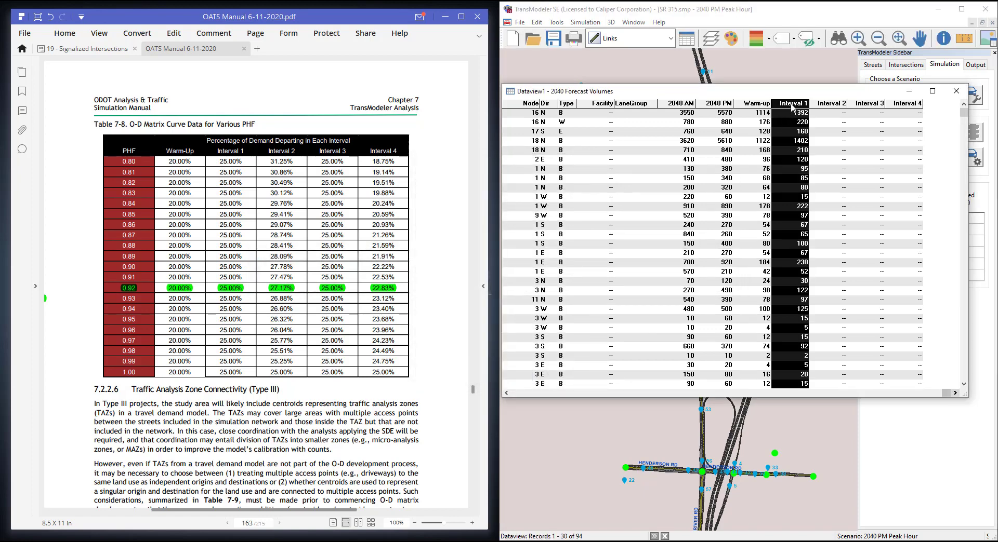
{"action": "left_click", "coordinate": [867, 105]}
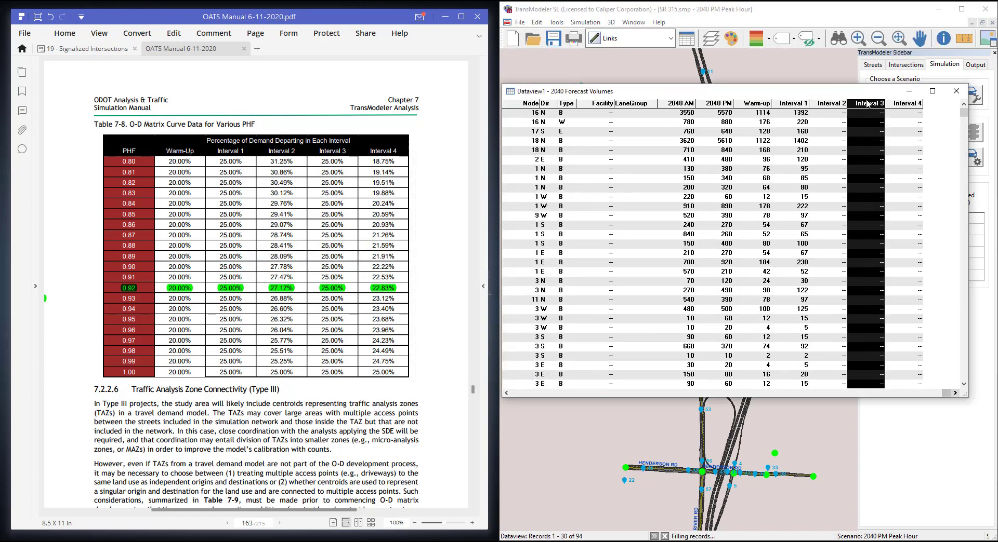
Step: Fill the Interval 2 column with the formula [2040 PM] * 0.2717, accepting integer results
{"action": "right_click", "coordinate": [828, 105]}
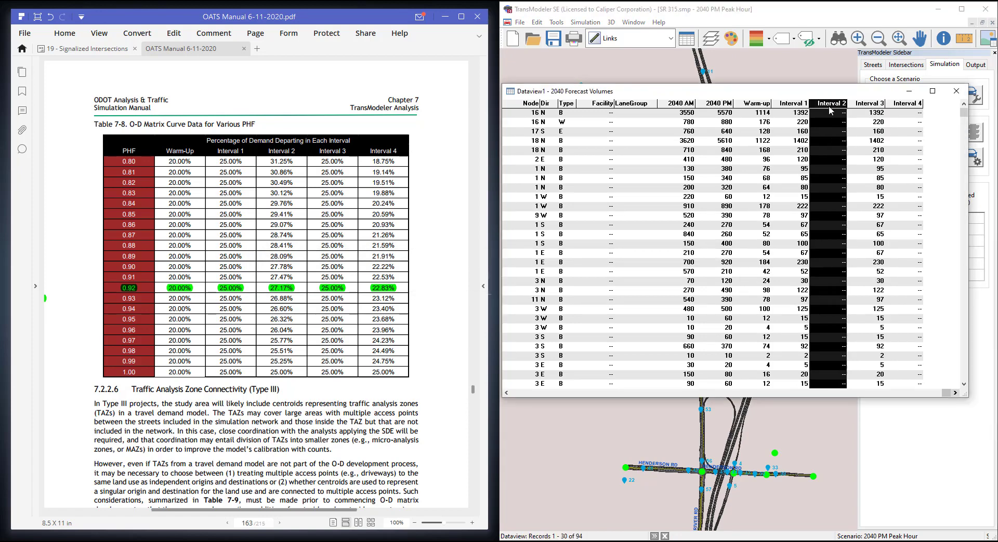
{"action": "left_click", "coordinate": [840, 235]}
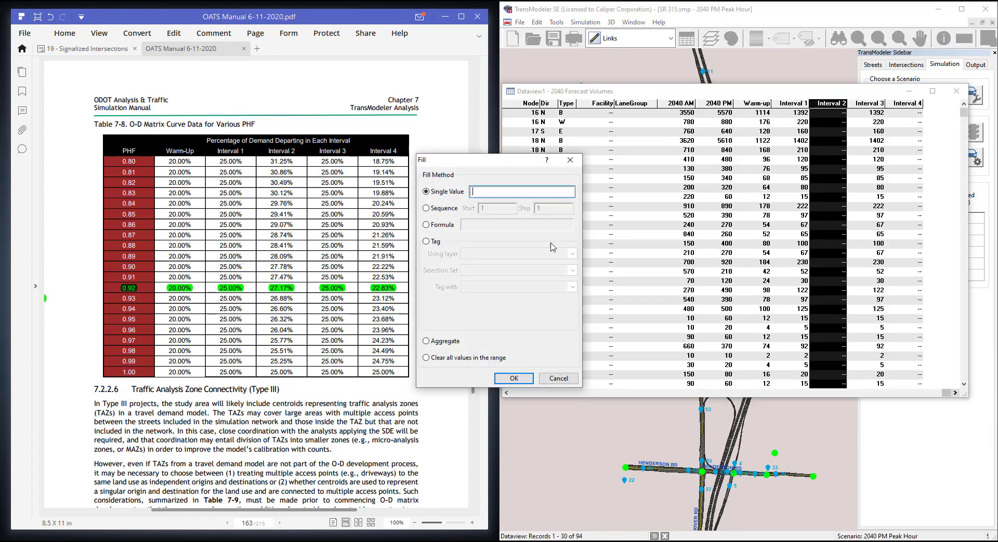
{"action": "left_click", "coordinate": [441, 225]}
{"action": "left_click", "coordinate": [546, 329]}
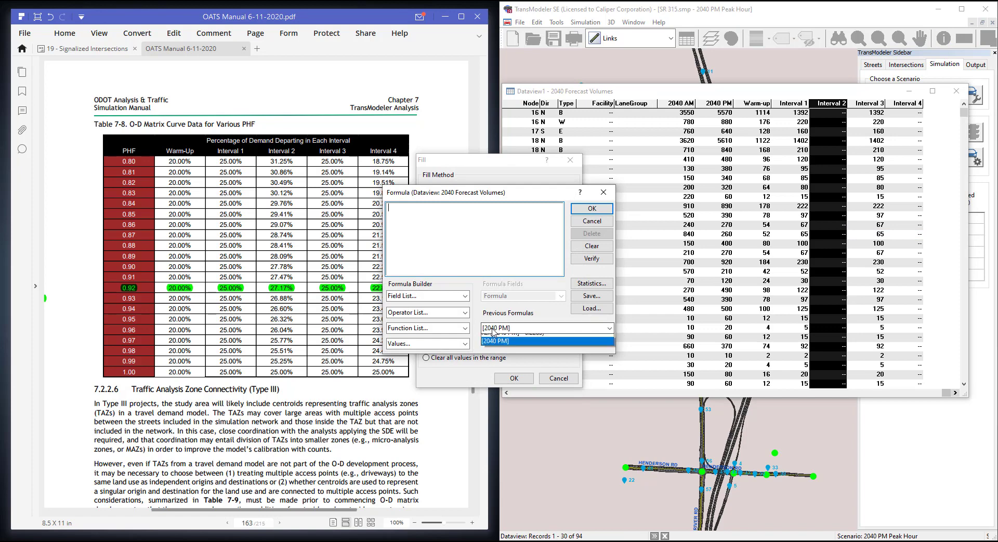
{"action": "left_click", "coordinate": [509, 365]}
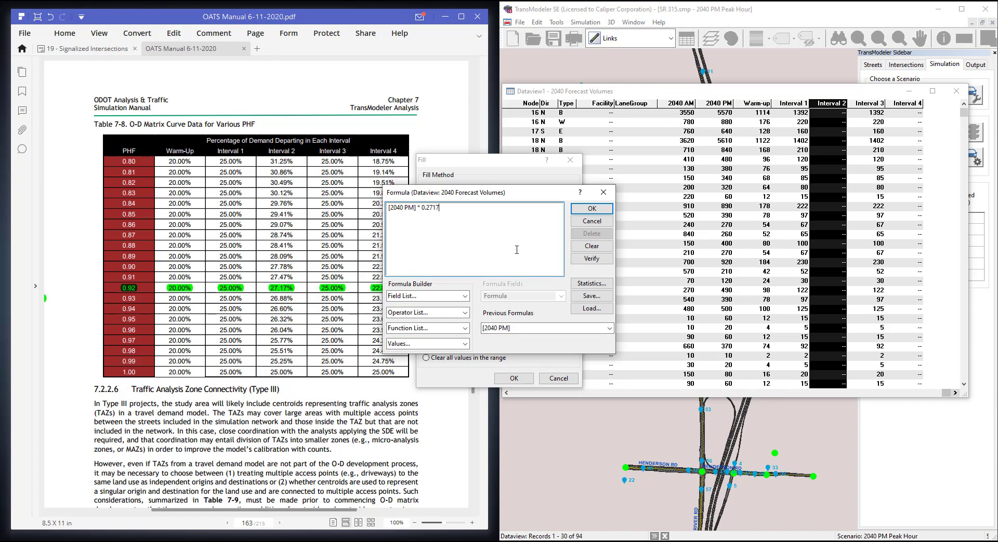
{"action": "left_click", "coordinate": [591, 209]}
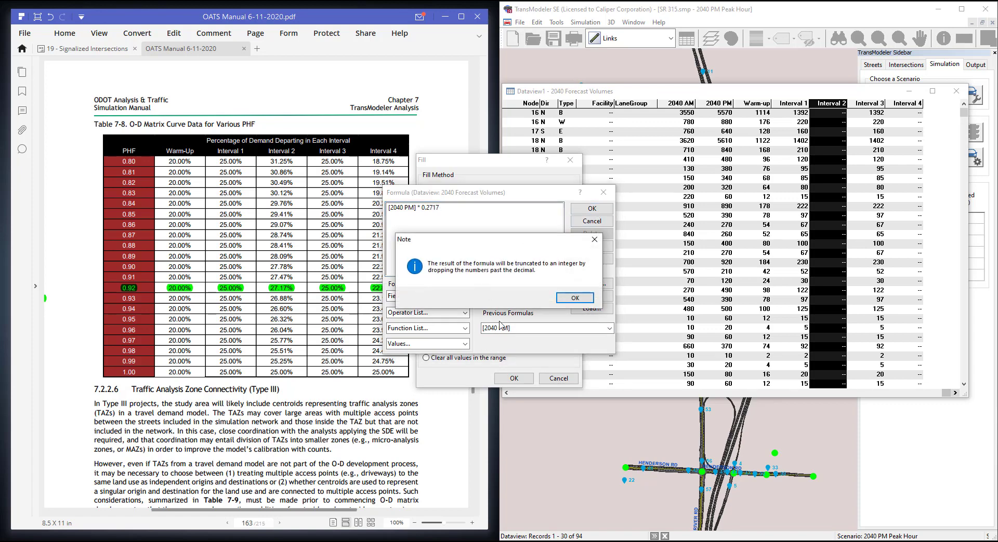
{"action": "left_click", "coordinate": [566, 300]}
{"action": "left_click", "coordinate": [514, 379]}
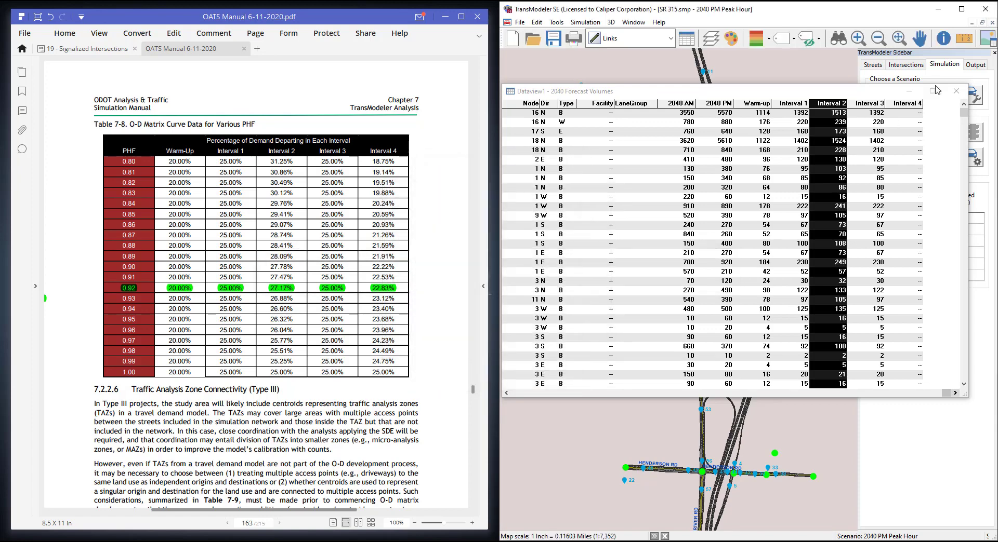
Step: Fill the Interval 4 column with the formula [2040 PM] * 0.2283, accepting integer results
{"action": "left_click", "coordinate": [910, 104]}
{"action": "right_click", "coordinate": [910, 104]}
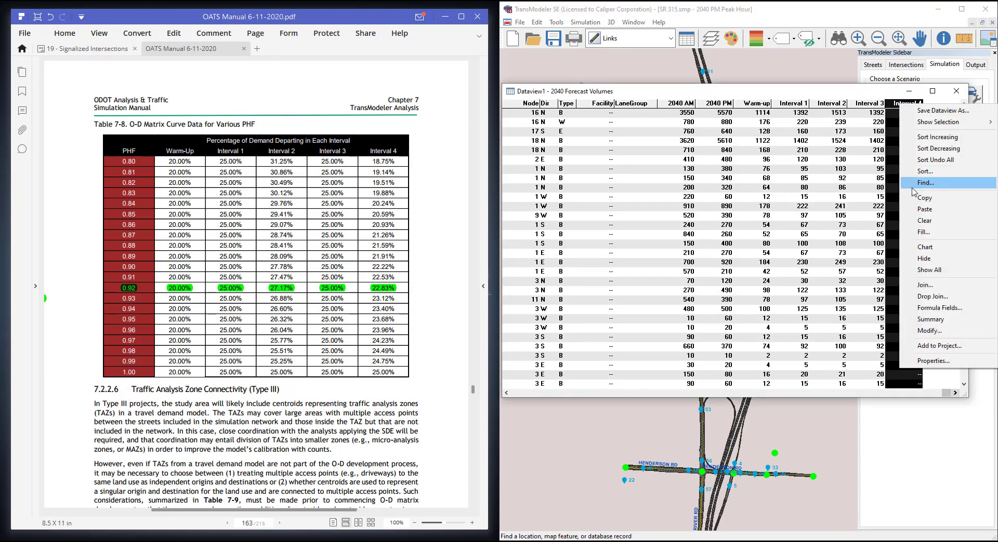
{"action": "left_click", "coordinate": [920, 234]}
{"action": "left_click", "coordinate": [428, 242]}
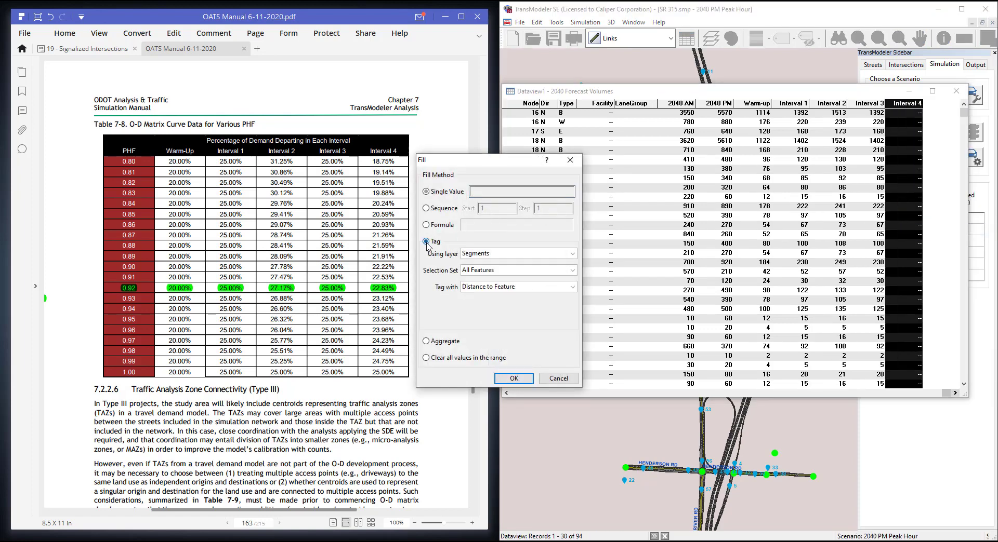
{"action": "left_click", "coordinate": [442, 225]}
{"action": "left_click", "coordinate": [532, 328]}
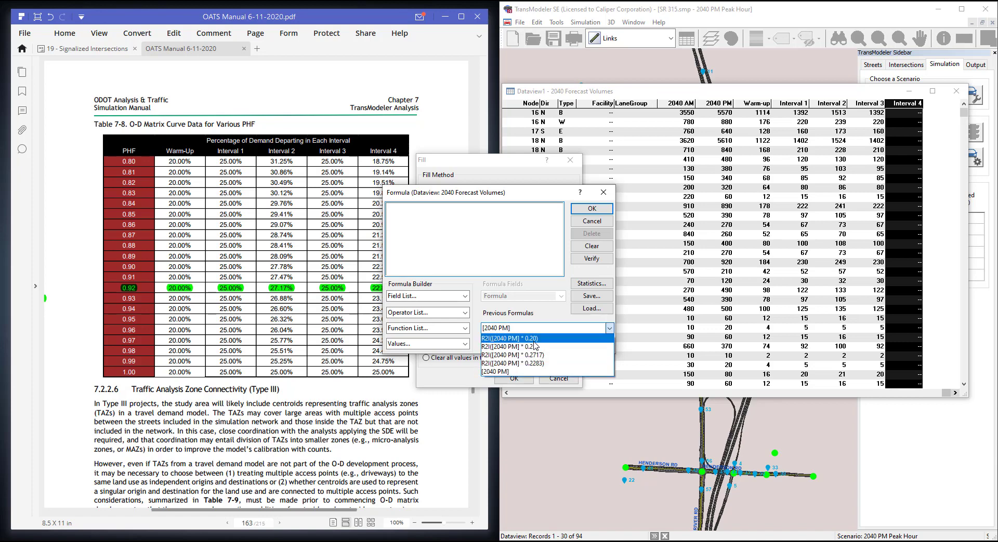
{"action": "left_click", "coordinate": [524, 372]}
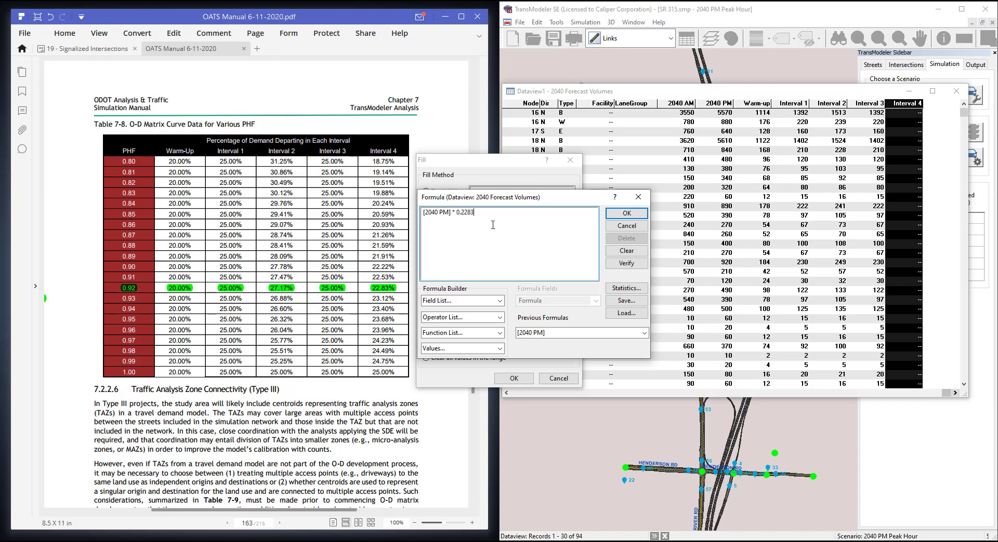
{"action": "left_click", "coordinate": [618, 214]}
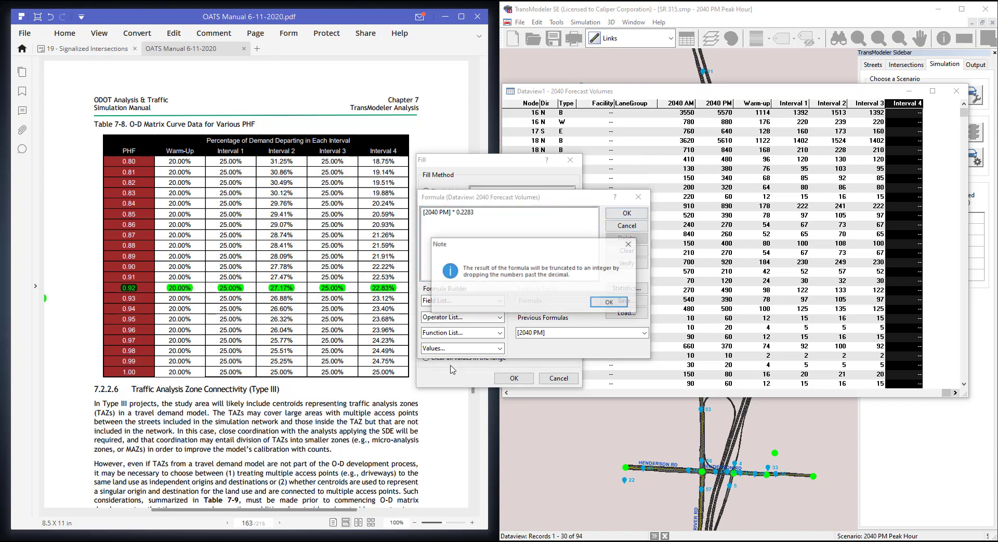
{"action": "left_click", "coordinate": [613, 306]}
{"action": "left_click", "coordinate": [525, 381]}
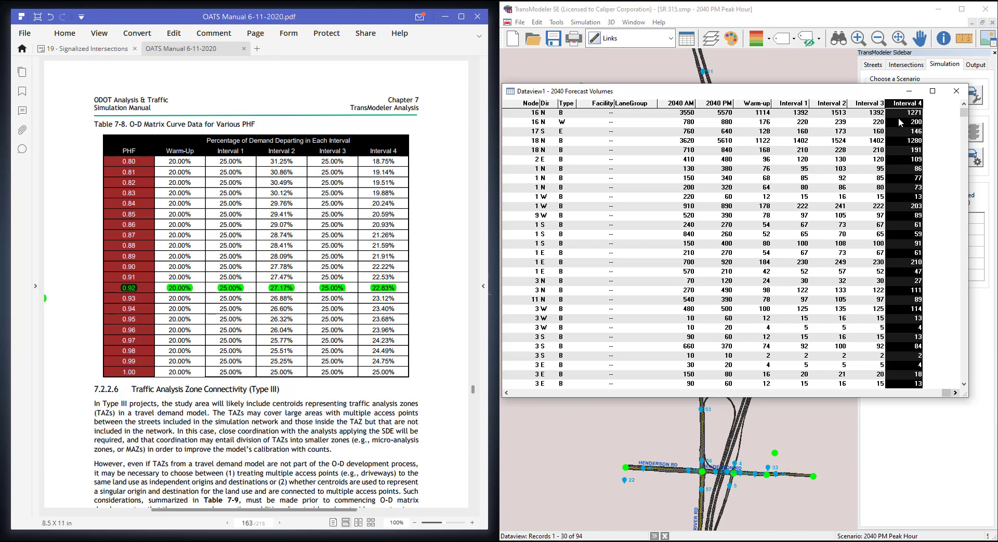
Step: Close the forecast volumes table and open the turning movement settings of Inputs\2040 Forecast Volumes.bin from the project's demand inputs
{"action": "left_click", "coordinate": [957, 91]}
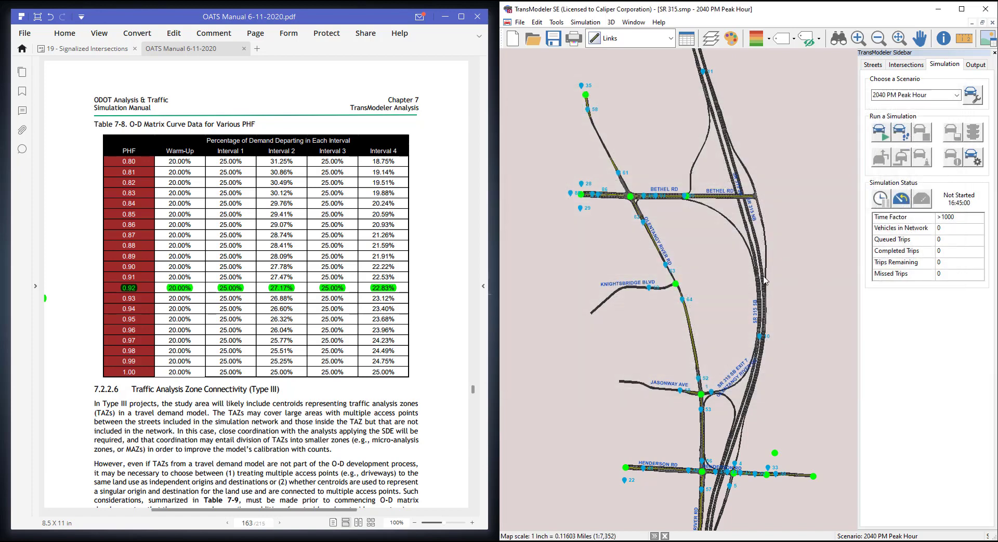
{"action": "left_click", "coordinate": [972, 95]}
{"action": "left_click_drag", "start_coordinate": [543, 104], "coordinate": [736, 146]}
{"action": "left_click", "coordinate": [607, 184]}
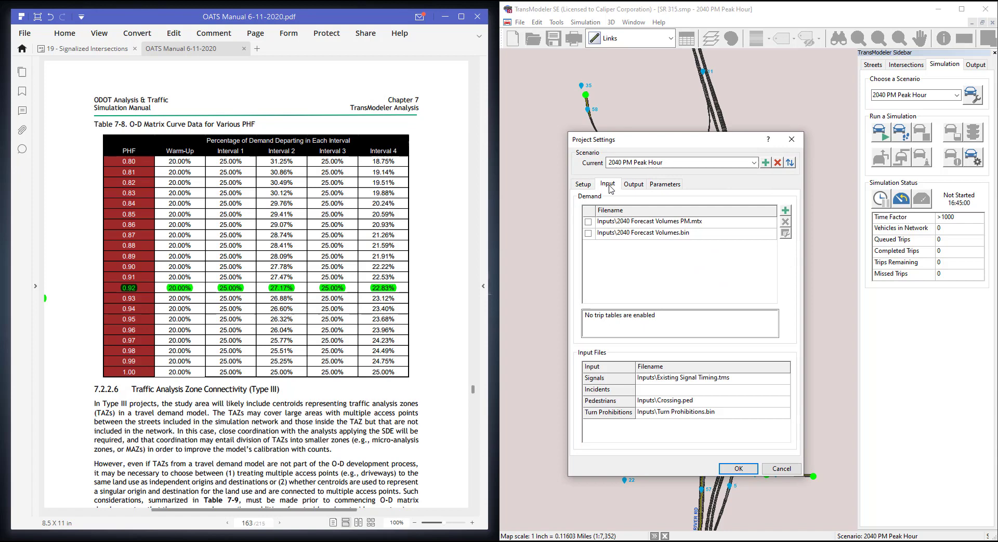
{"action": "left_click", "coordinate": [655, 236]}
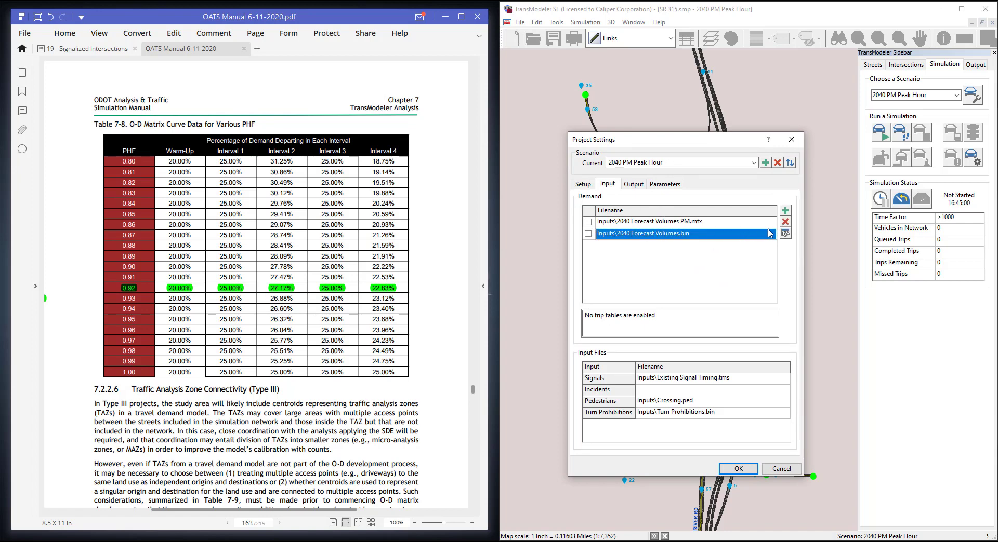
{"action": "left_click", "coordinate": [784, 235]}
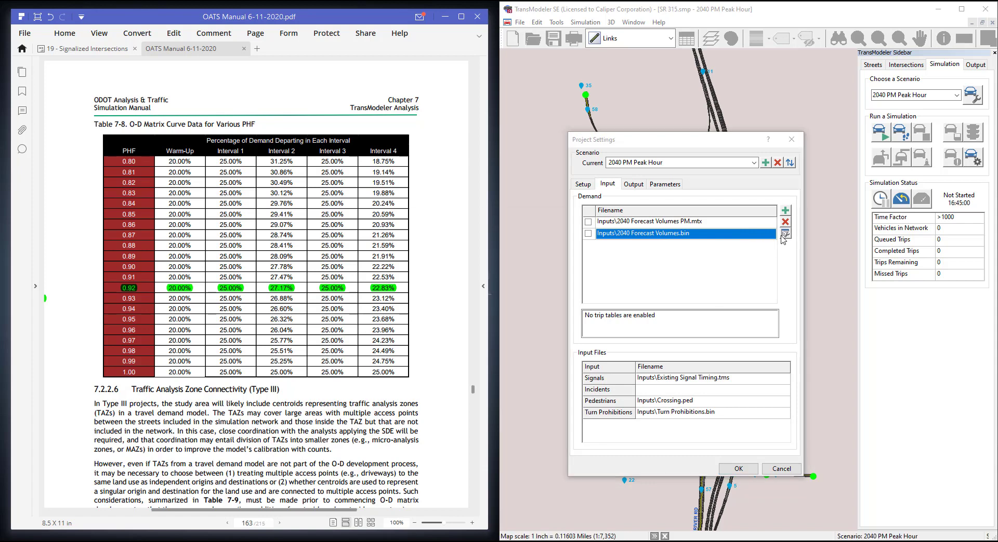
{"action": "left_click_drag", "start_coordinate": [522, 222], "coordinate": [718, 200]}
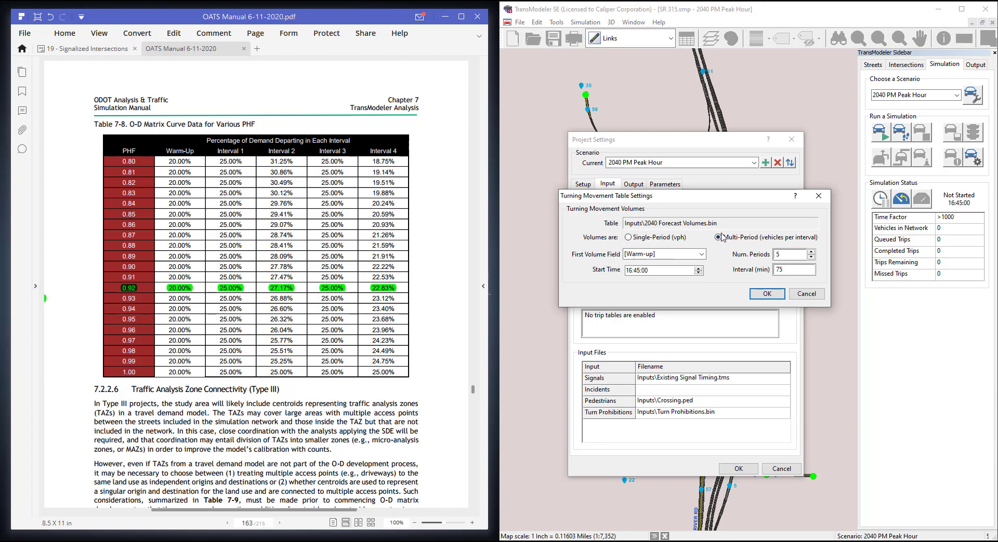
Step: Use [Warm-up] as the first volume field for the multi-period volumes, with 5 periods starting at 16:45:00, and accept the project settings
{"action": "left_click", "coordinate": [788, 259]}
{"action": "left_click", "coordinate": [665, 256]}
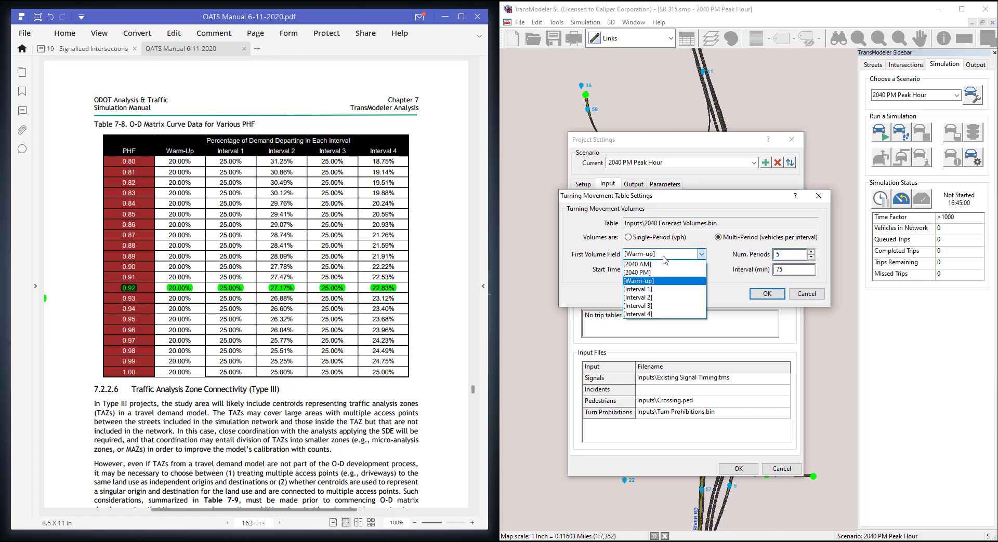
{"action": "left_click", "coordinate": [647, 282]}
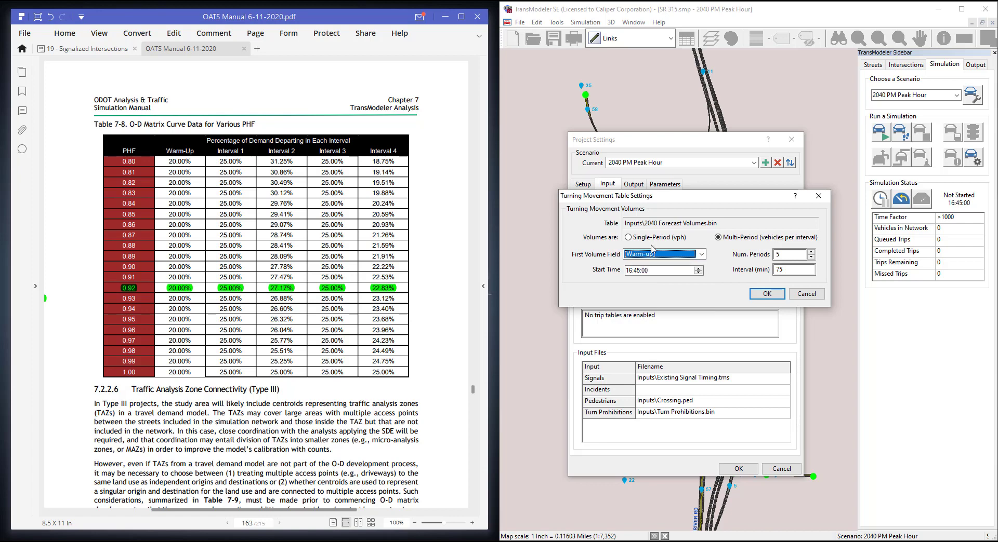
{"action": "left_click", "coordinate": [628, 270]}
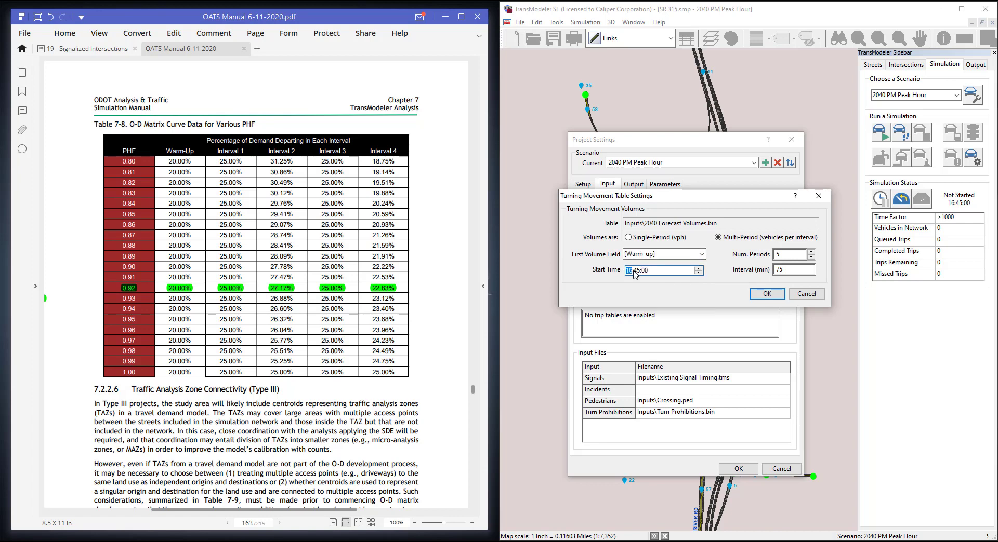
{"action": "left_click", "coordinate": [635, 270]}
{"action": "left_click", "coordinate": [792, 255]}
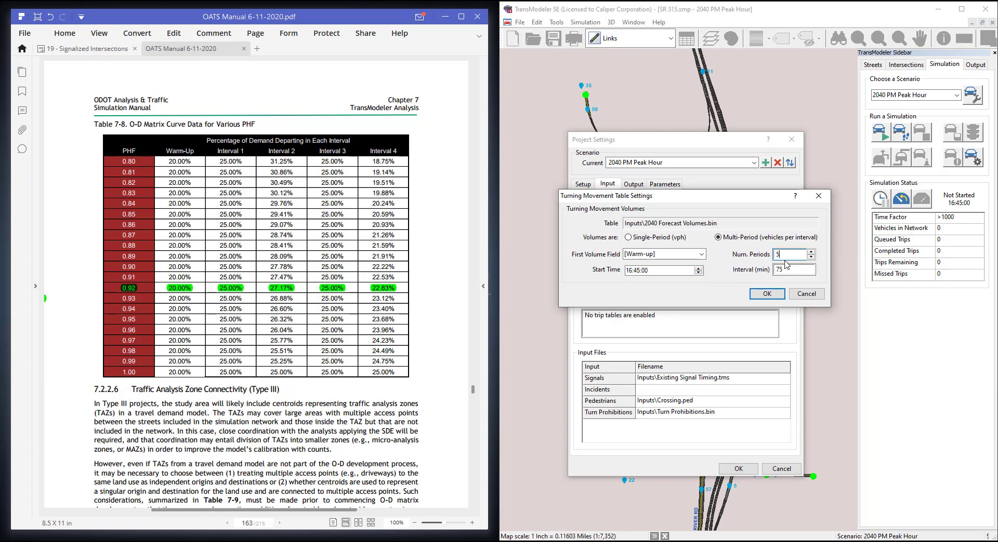
{"action": "left_click", "coordinate": [779, 270]}
{"action": "left_click", "coordinate": [785, 255]}
{"action": "left_click", "coordinate": [767, 294]}
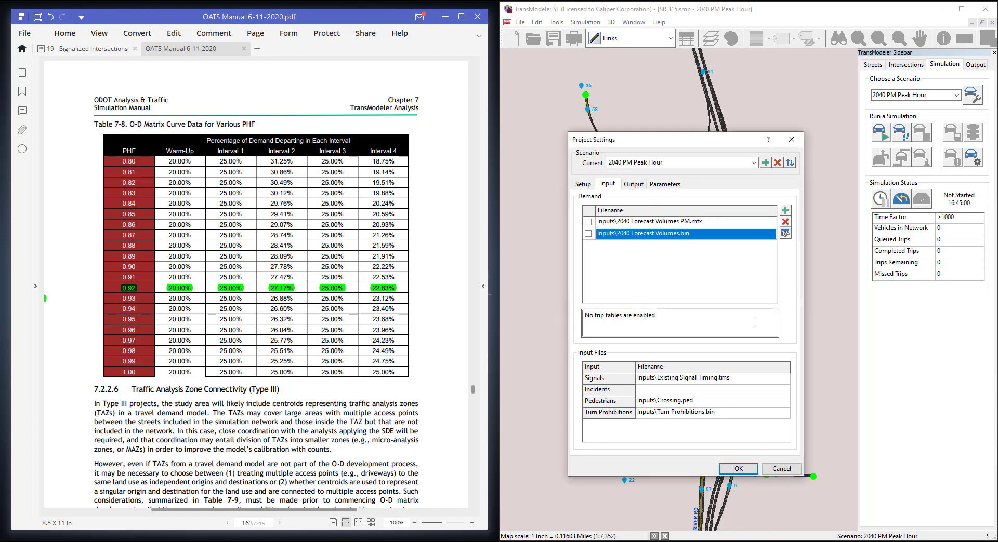
{"action": "left_click", "coordinate": [738, 469]}
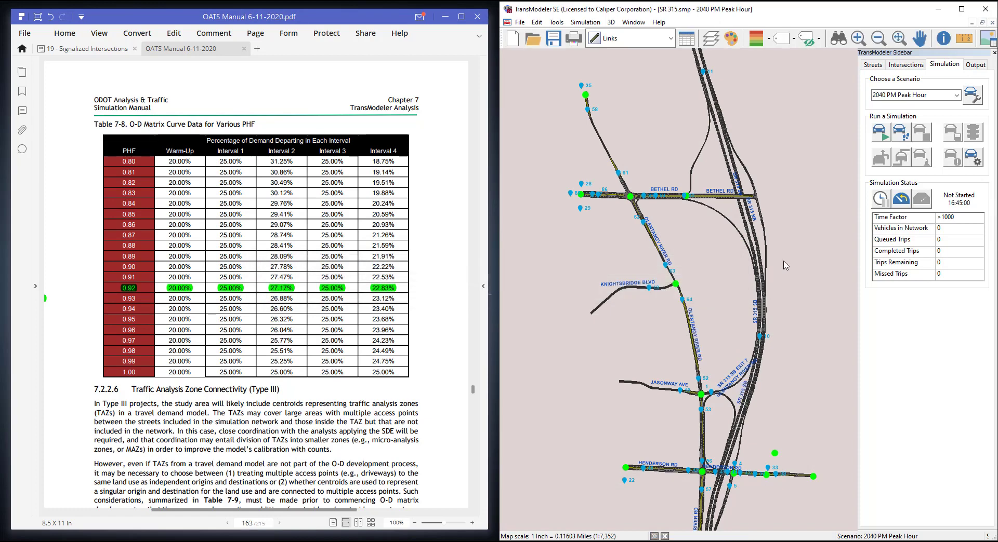